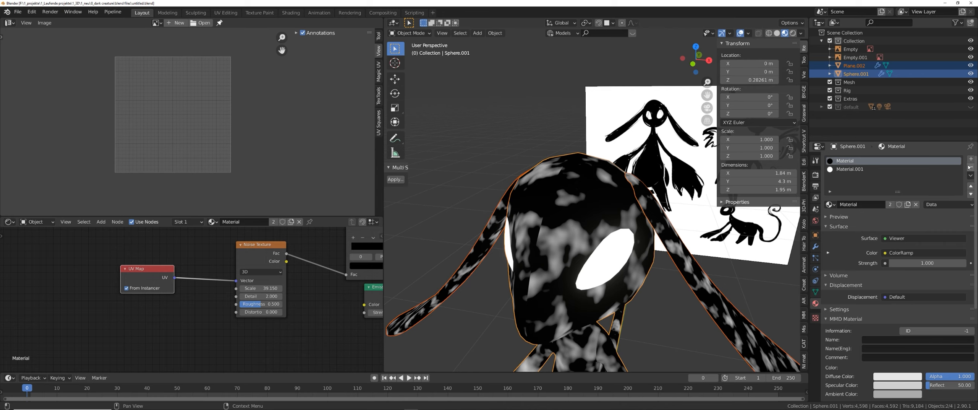
Orbit around the head and inspect the body sphere's mesh in Edit Mode before returning to Object Mode.
middle_click_drag(596, 235, 512, 199)
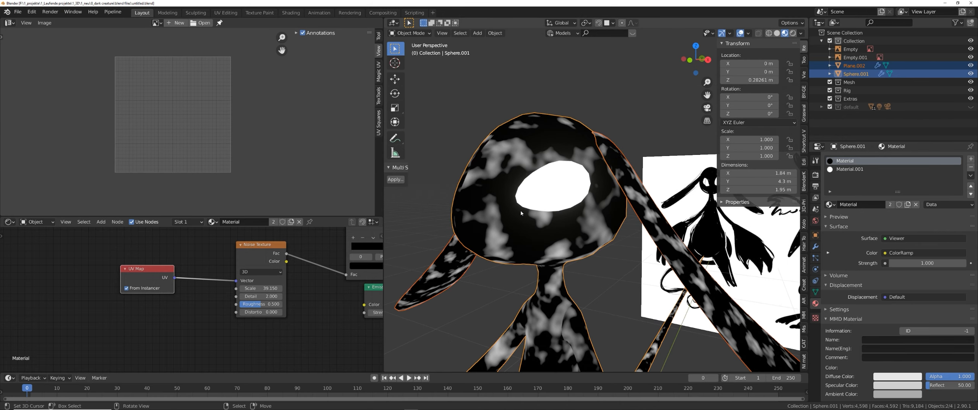
key("ctrl+Tab")
left_click(596, 211)
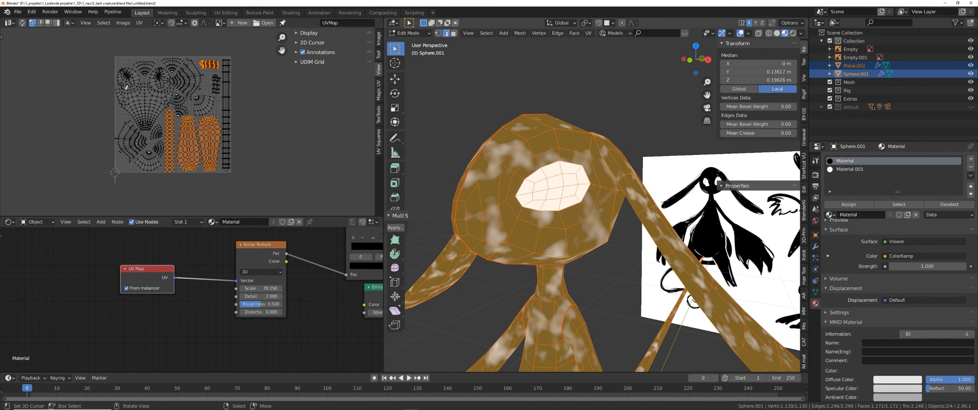
left_click(532, 172, "alt")
middle_click_drag(532, 172, 668, 193)
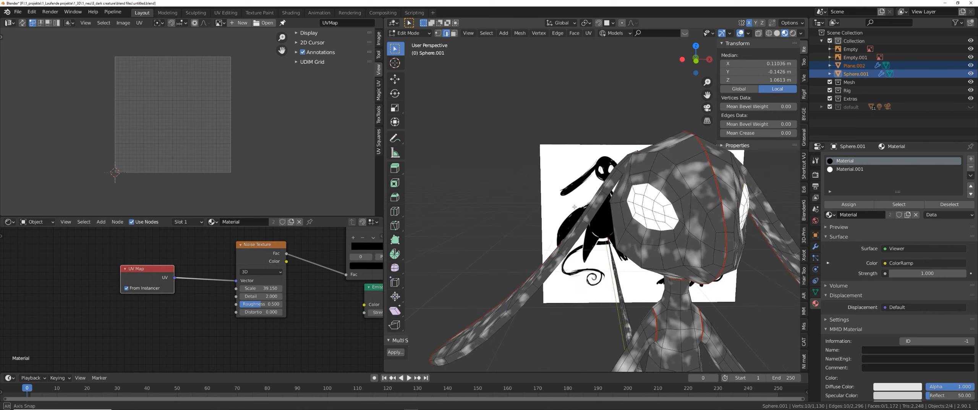
right_click(668, 193)
left_click(658, 219)
middle_click_drag(657, 218, 701, 240)
key("Tab")
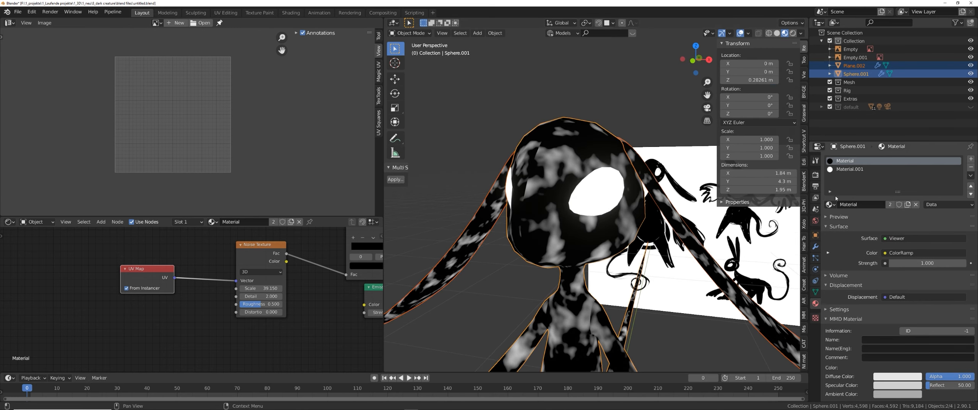
Remove the body sphere's existing material slots and create a new material for it.
left_click(971, 167)
left_click(970, 167)
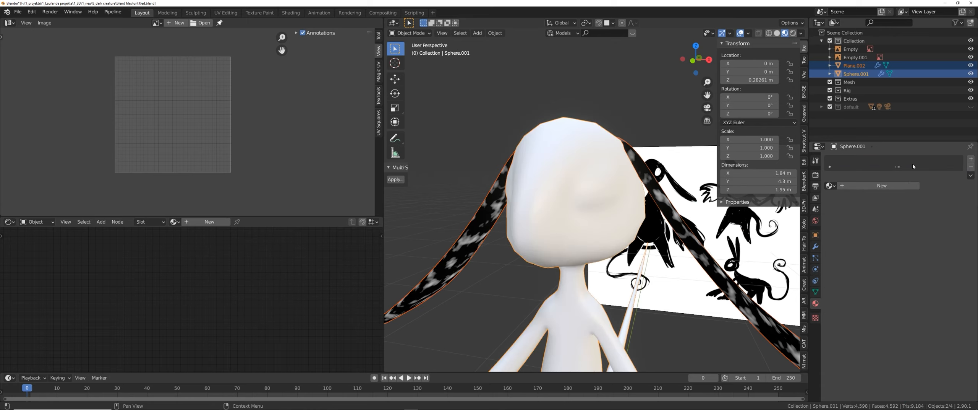
left_click(879, 188)
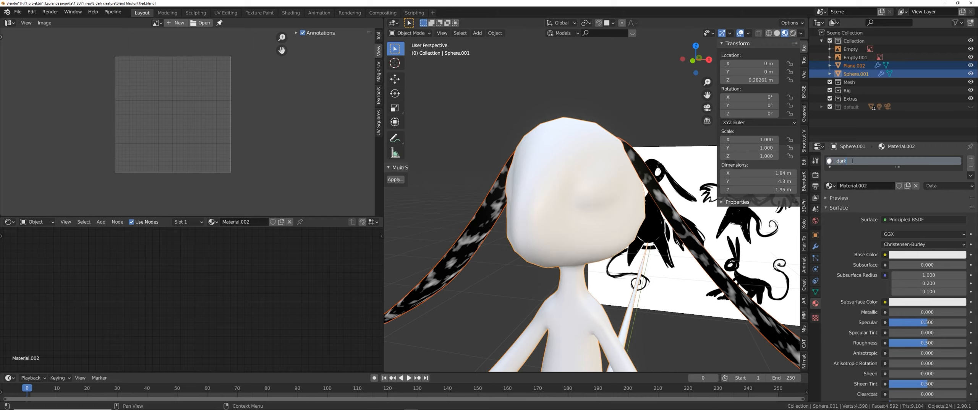
Select the ears plane and remove its material slot.
left_click(688, 231)
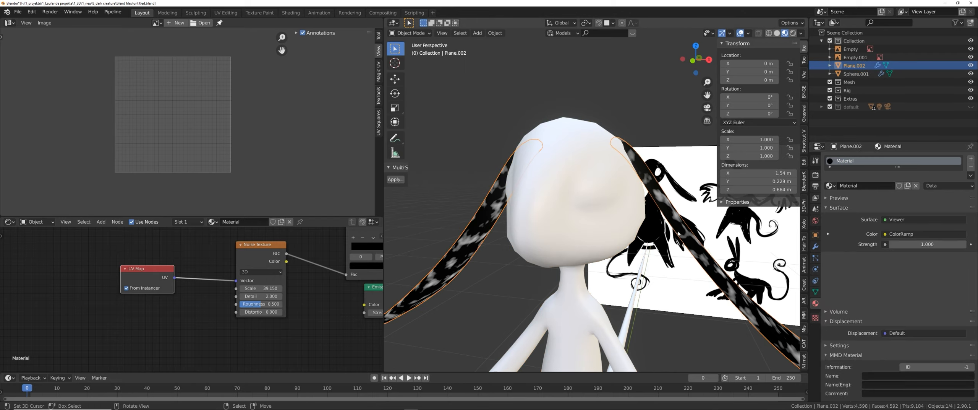
left_click(971, 167)
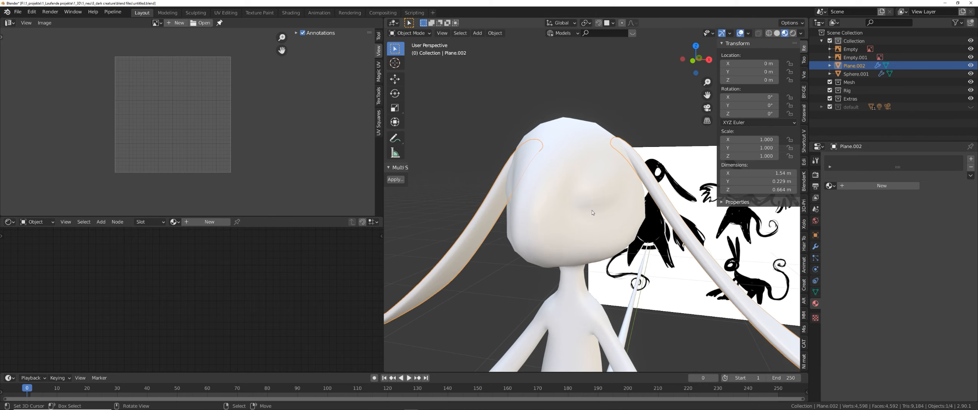
Select the body sphere and replace its shader nodes with a Vertex Color node feeding the material output.
middle_click_drag(580, 219, 570, 211, "shift")
right_click(570, 211)
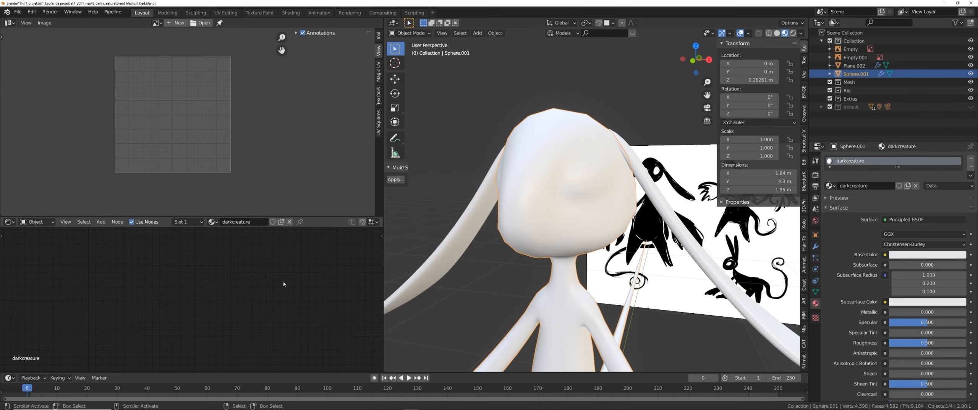
key("Home")
left_click(152, 255)
key("x")
key("shift+a")
type("s")
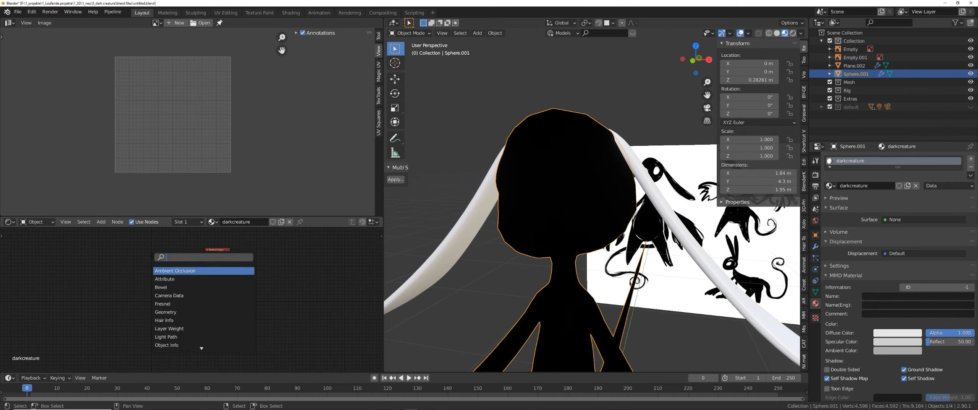
type("ver")
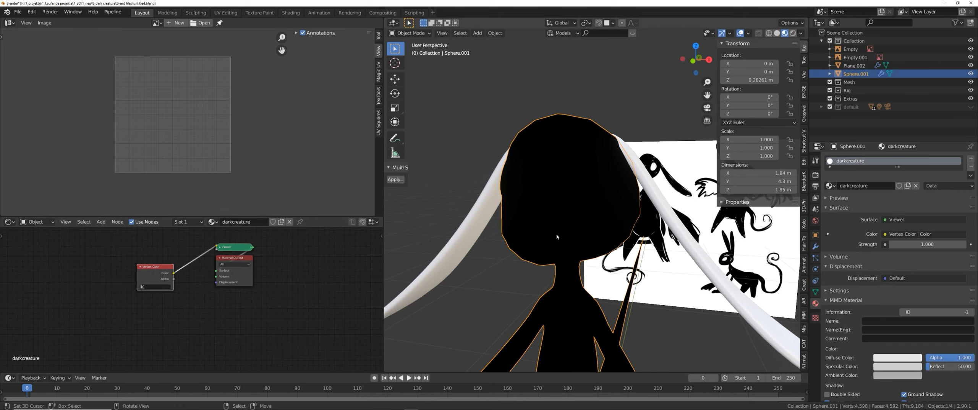
Check the eye faces in Edit Mode, then switch to Vertex Paint mode with the face selection paint mask enabled.
middle_click_drag(541, 179, 555, 196, "shift")
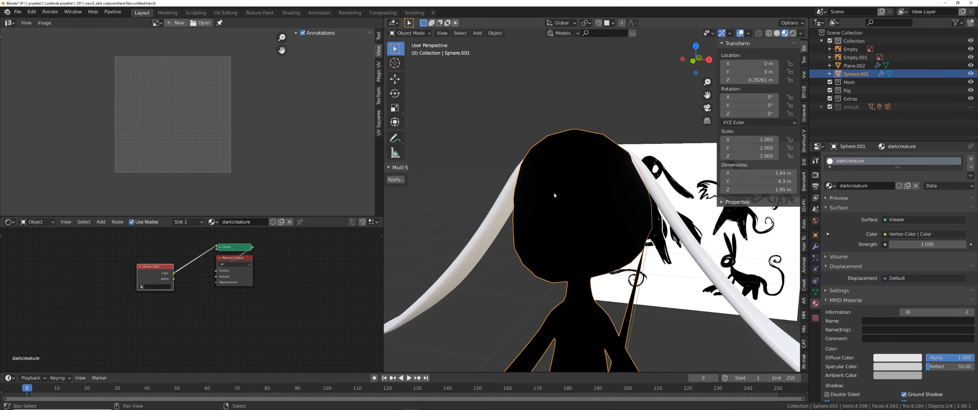
key("ctrl+Tab")
left_click(618, 196)
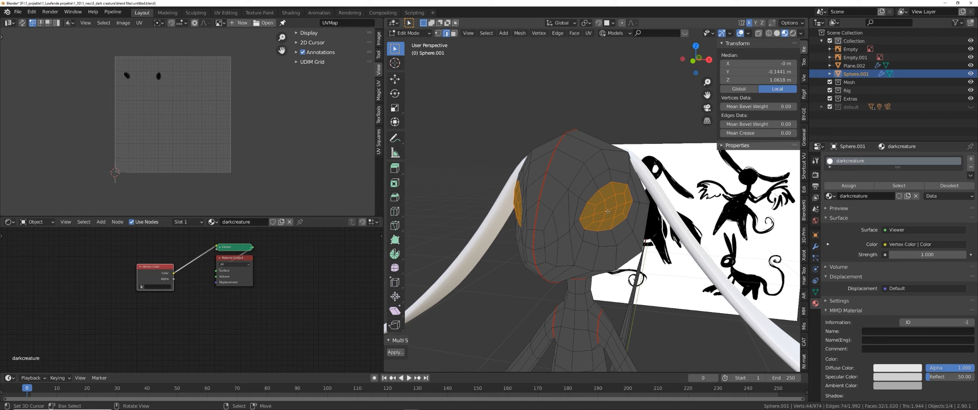
key("ctrl+Tab")
left_click(607, 166)
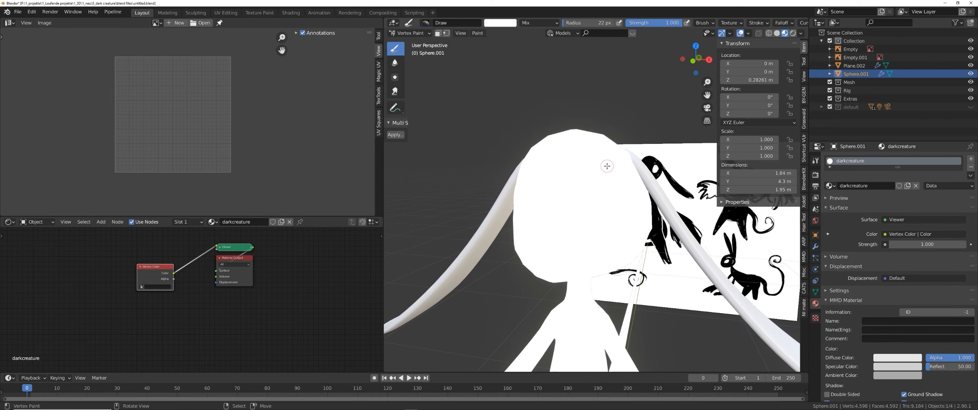
left_click(439, 34)
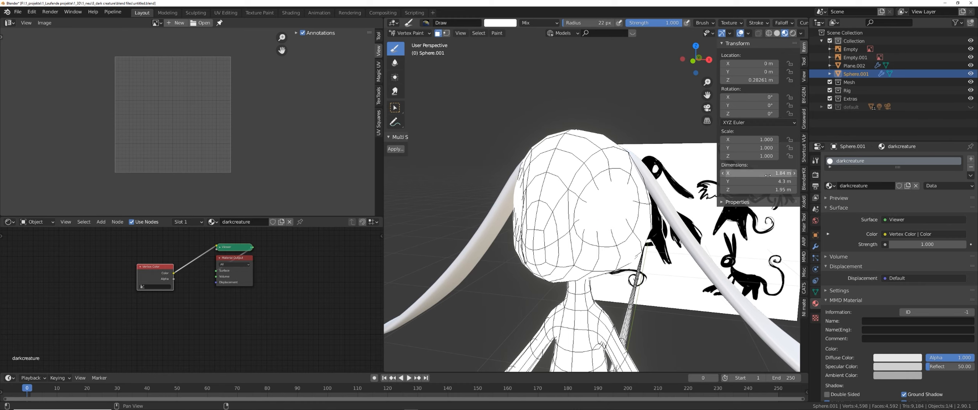
middle_click_drag(600, 220, 504, 198)
Invert the face selection so every face except the eyes is masked for painting.
key("Tab")
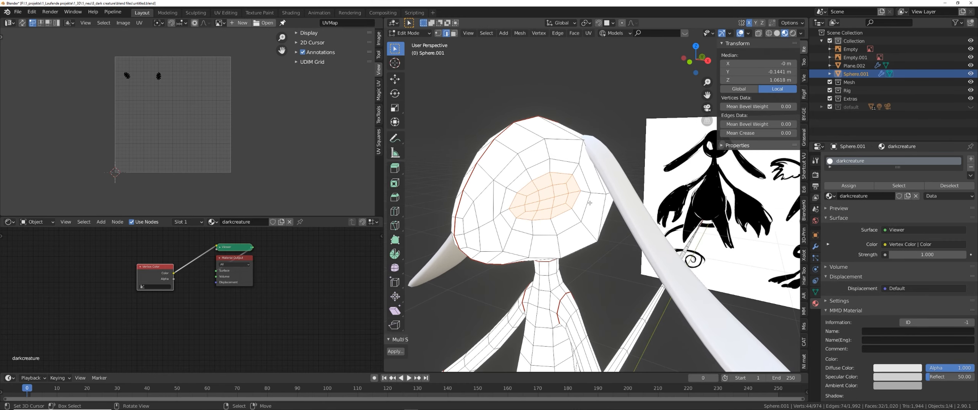
key("ctrl+Tab")
left_click(589, 156)
left_click(816, 160)
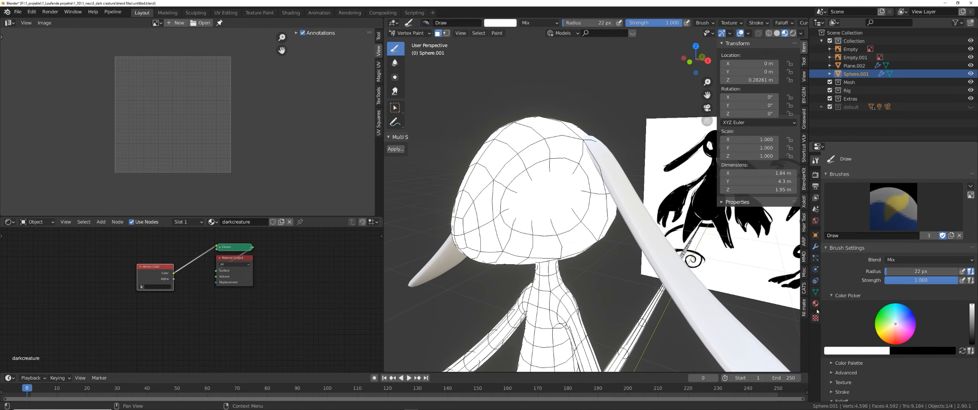
middle_click_drag(549, 232, 564, 213, "shift")
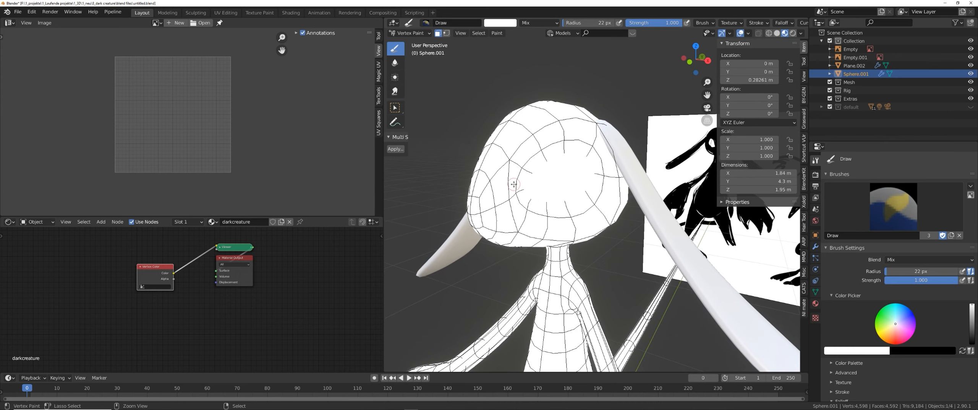
key("ctrl+i")
scroll(592, 147, "down", 2)
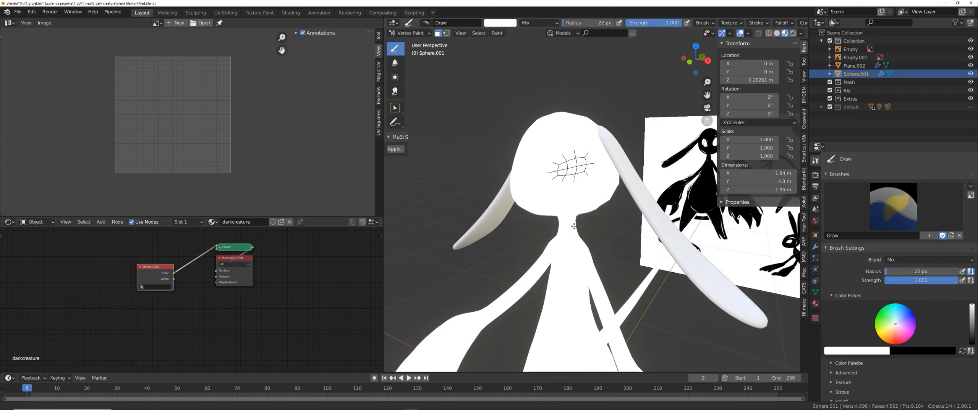
Set the brush colour to black and fill the selected faces using Set Vertex Colors.
left_click_drag(973, 309, 972, 346)
key("q")
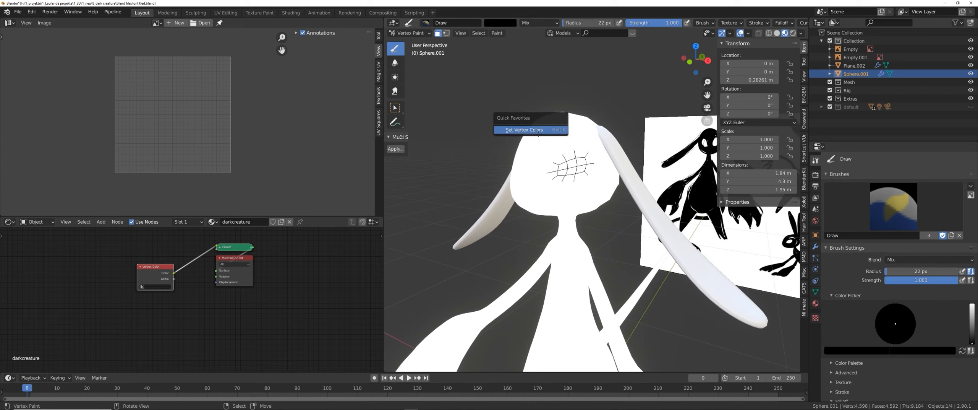
left_click(496, 33)
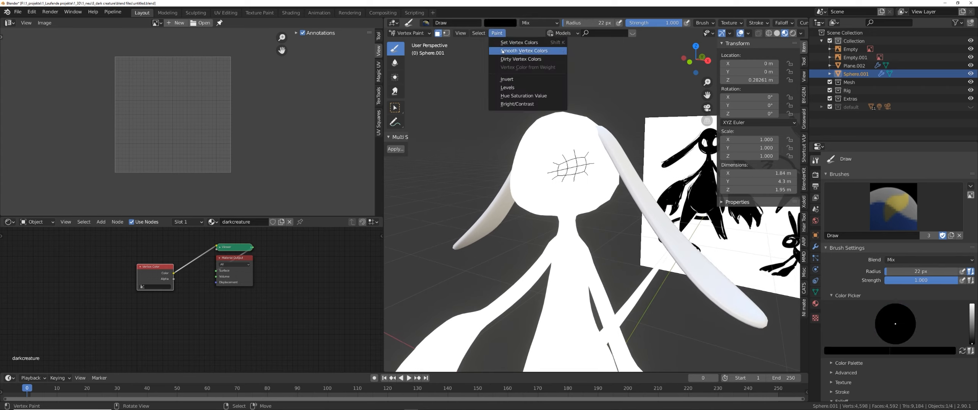
left_click(517, 46)
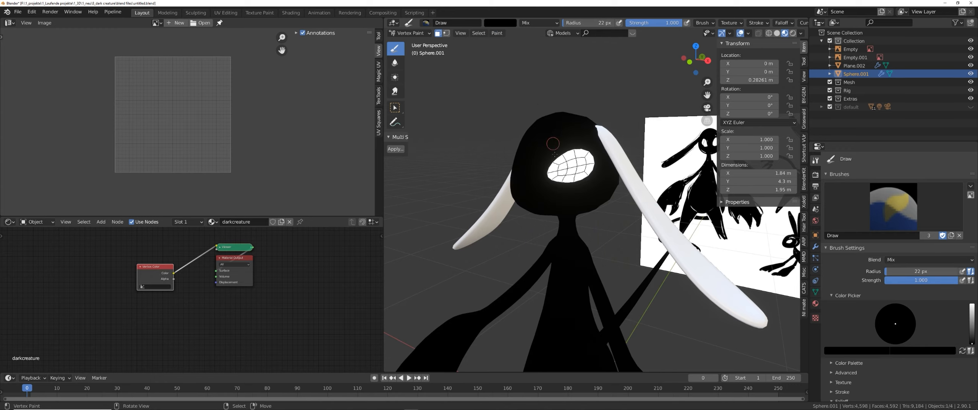
Return to Object Mode and open the body sphere's material properties.
scroll(554, 211, "down", 3)
key("ctrl+Tab")
middle_click_drag(554, 210, 576, 221)
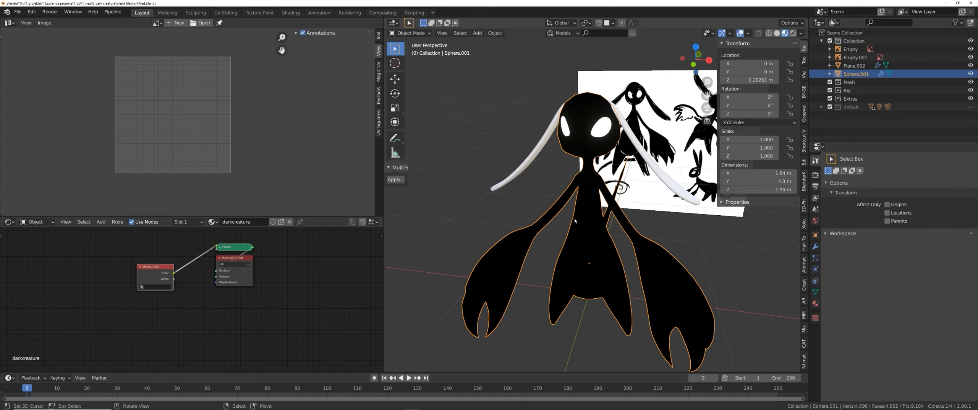
left_click(815, 303)
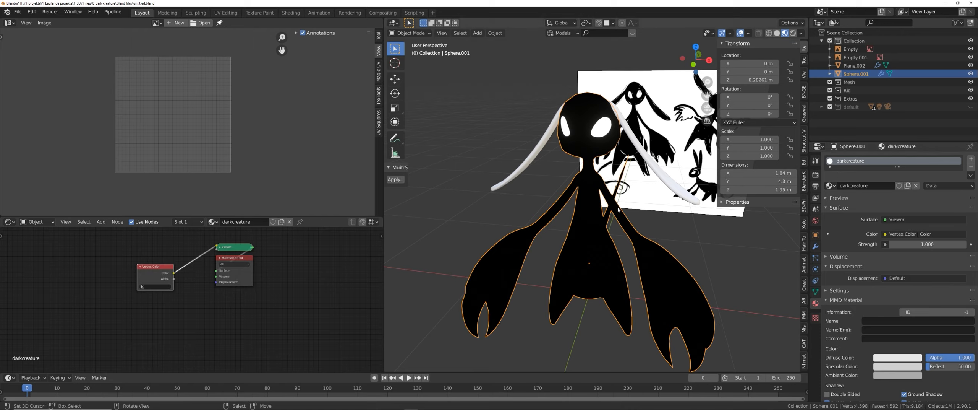
Reposition the Vertex Color node further left in the node editor.
middle_click_drag(155, 293, 198, 294)
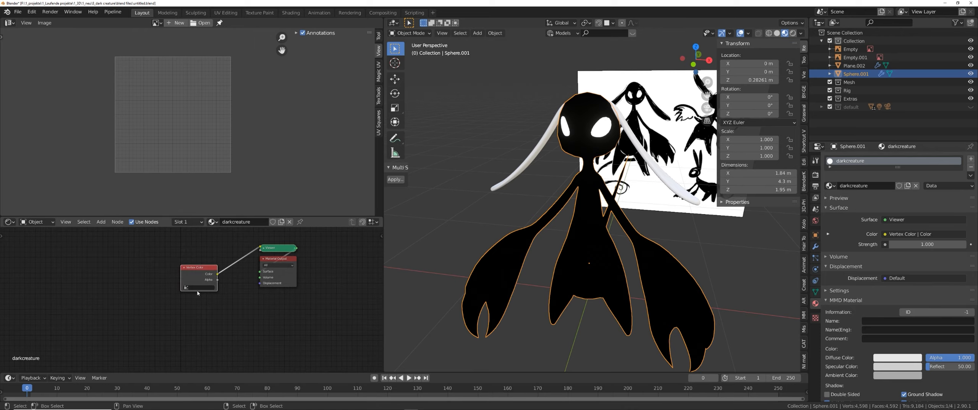
left_click(204, 295)
left_click_drag(198, 277, 147, 268)
Select the ears plane and assign it the darkcreature material.
middle_click_drag(621, 175, 614, 215, "shift")
left_click(667, 238)
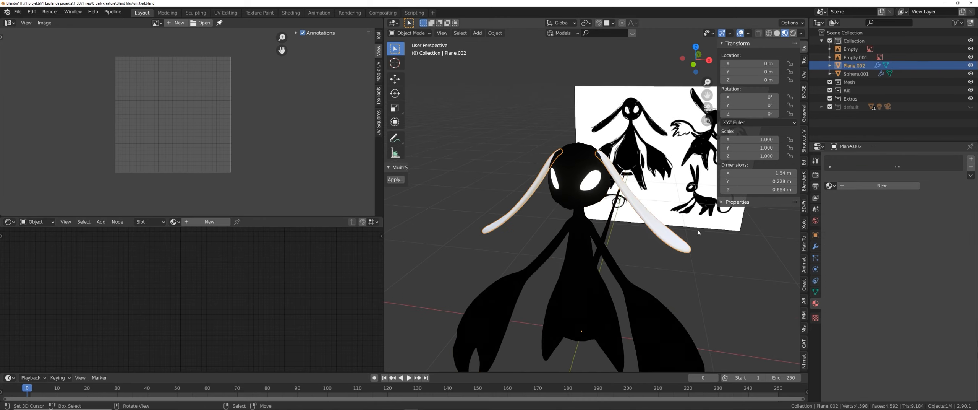
left_click(831, 185)
type("dar")
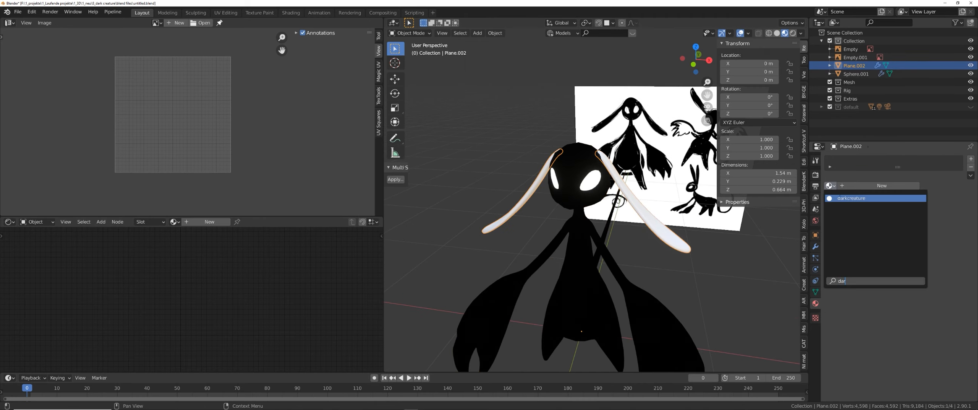
left_click(851, 198)
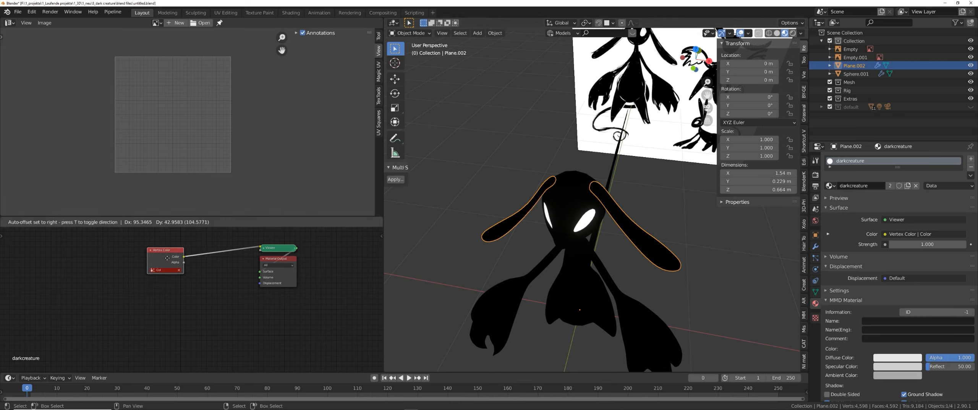
Switch the ears plane to Vertex Paint mode and fill it black with Set Vertex Colors.
scroll(619, 254, "up", 1)
middle_click_drag(620, 237, 613, 216)
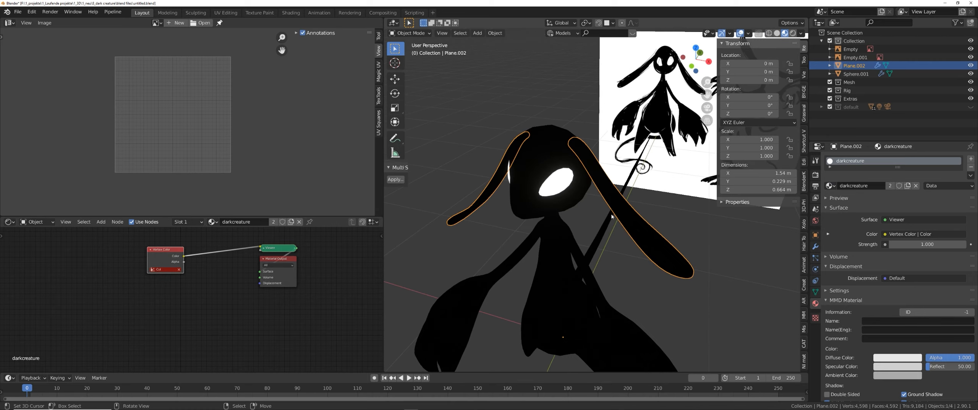
key("ctrl+Tab")
left_click(617, 170)
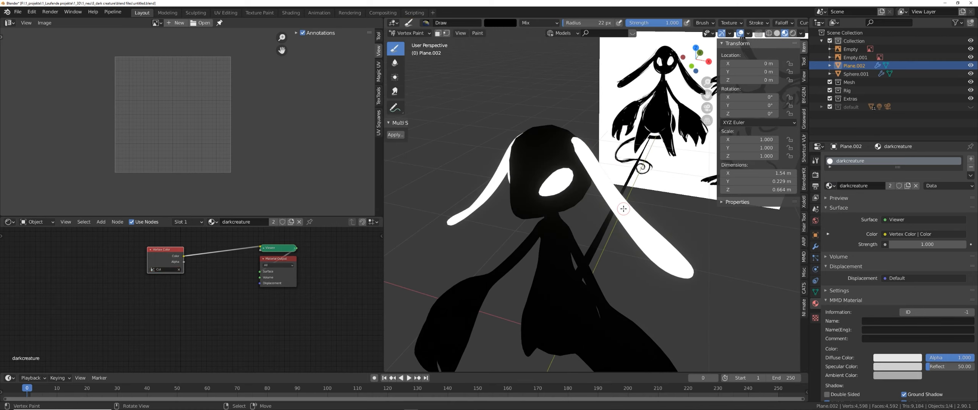
left_click(816, 161)
key("q")
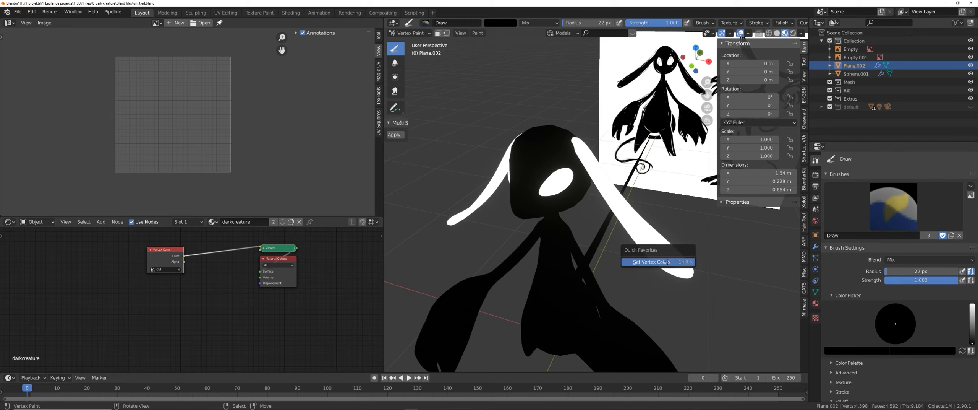
left_click(668, 261)
Inspect the ears plane's Vertex Colors layer in the mesh data properties and return to Object Mode.
left_click(816, 292)
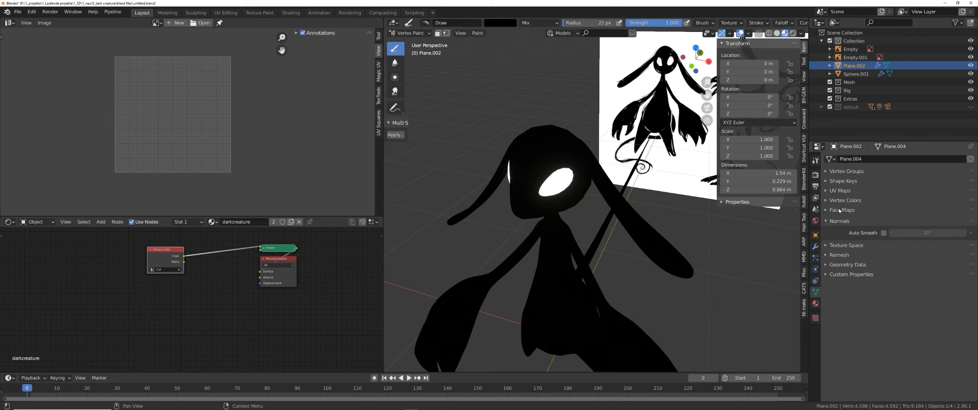
left_click(845, 200)
key("ctrl+Tab")
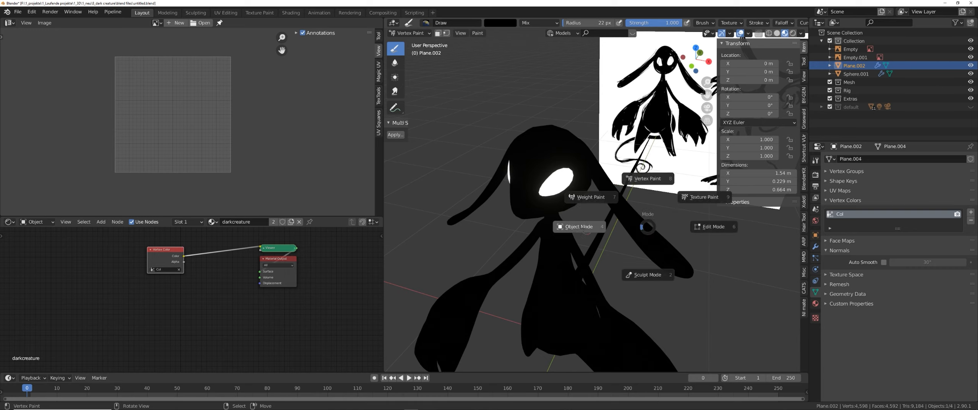
left_click(579, 227)
left_click(829, 200)
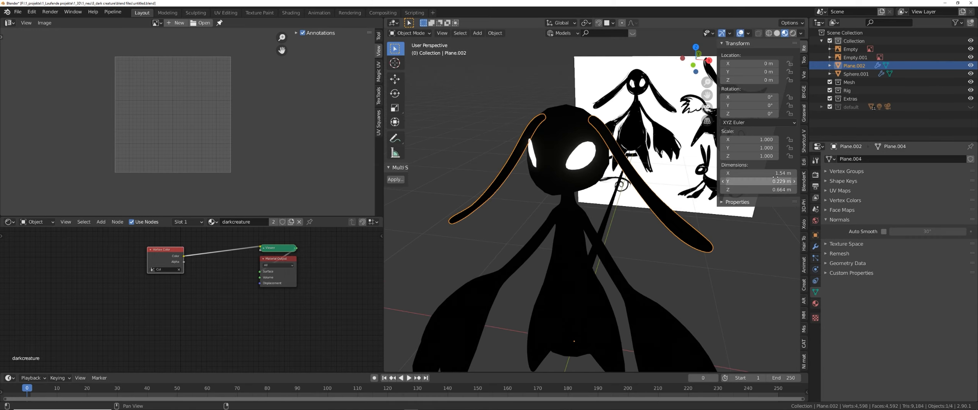
left_click(834, 200)
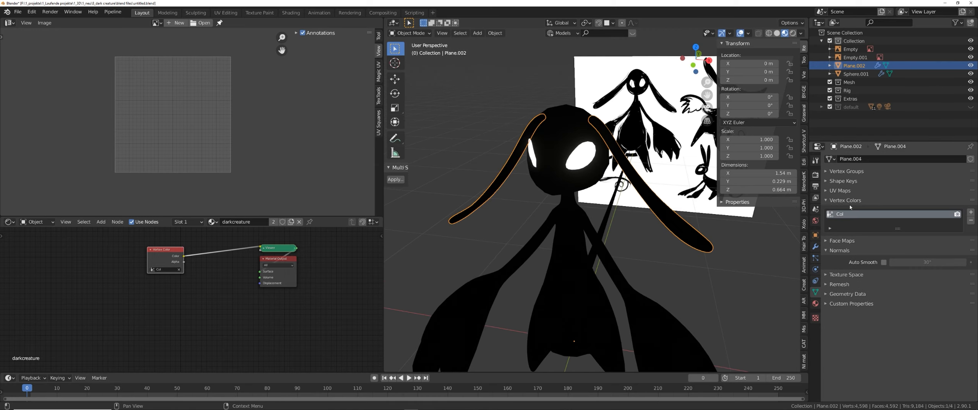
Collapse the Vertex Colors panel and deselect all objects.
left_click(846, 200)
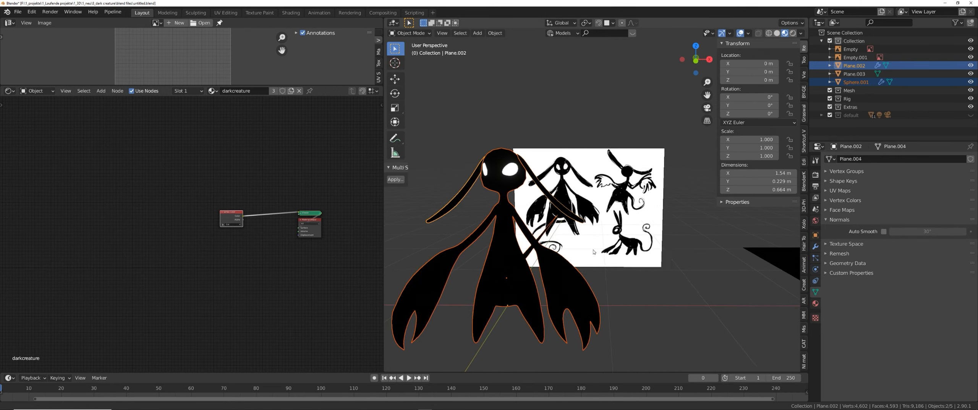
mouse_move(594, 252)
middle_mouse_down()
mouse_move(581, 258)
mouse_move(599, 252)
middle_mouse_up()
key("alt+a")
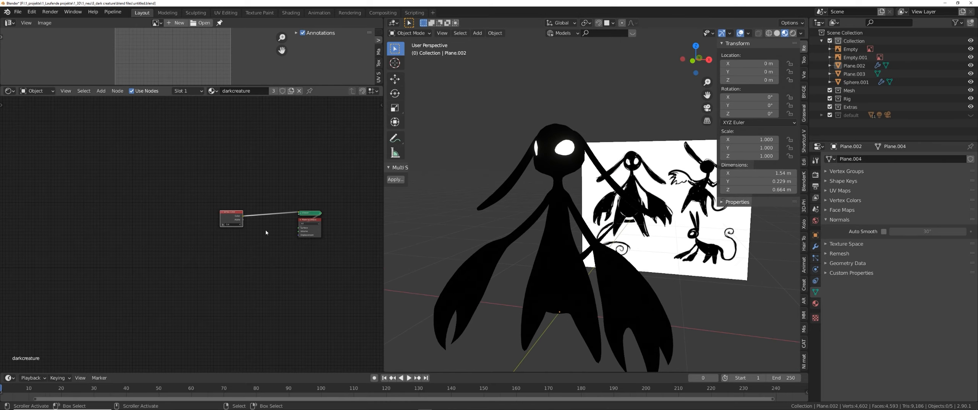
Move the Vertex Color node further left and restore the node editor to its smaller height.
key("g")
left_click(241, 230)
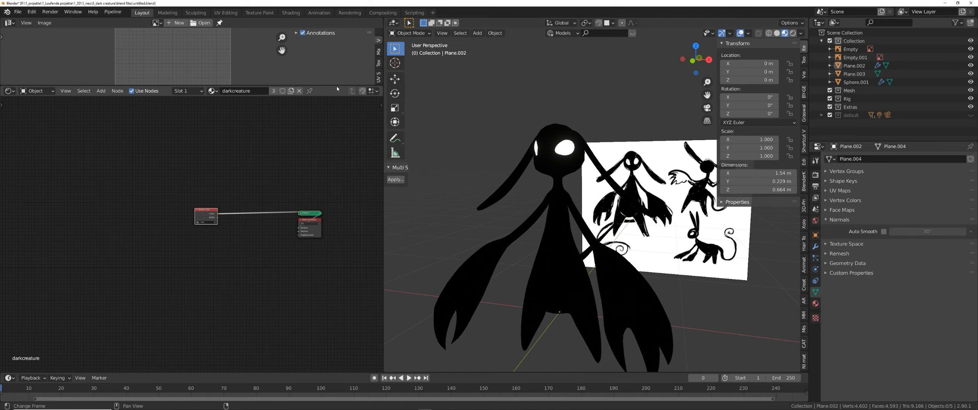
left_click_drag(329, 86, 333, 186)
Select the ears plane together with the creature body sphere in Object Mode.
key("Tab")
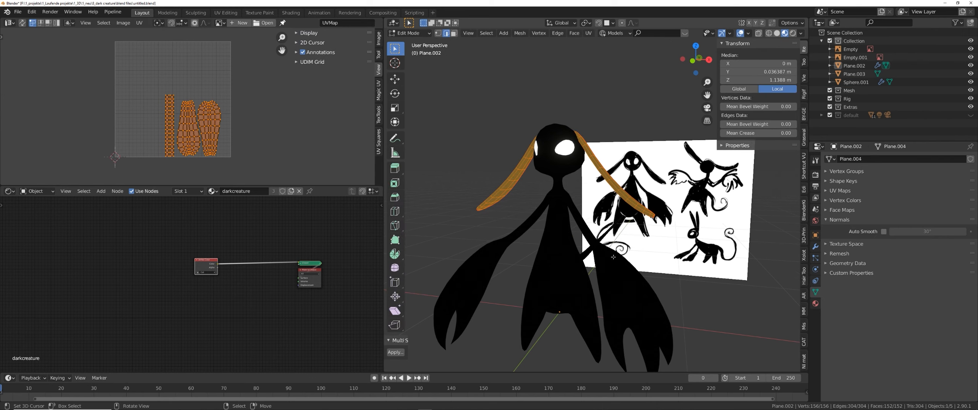
key("Tab")
right_click(557, 259)
right_click(515, 181, "shift")
key("Tab")
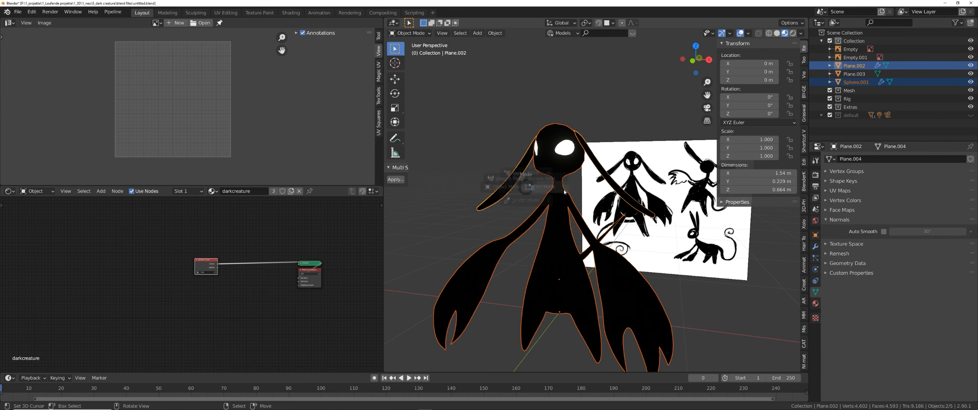
key("Tab")
Add a Noise Texture node to the darkcreature material in the node editor.
middle_click_drag(256, 296, 299, 273)
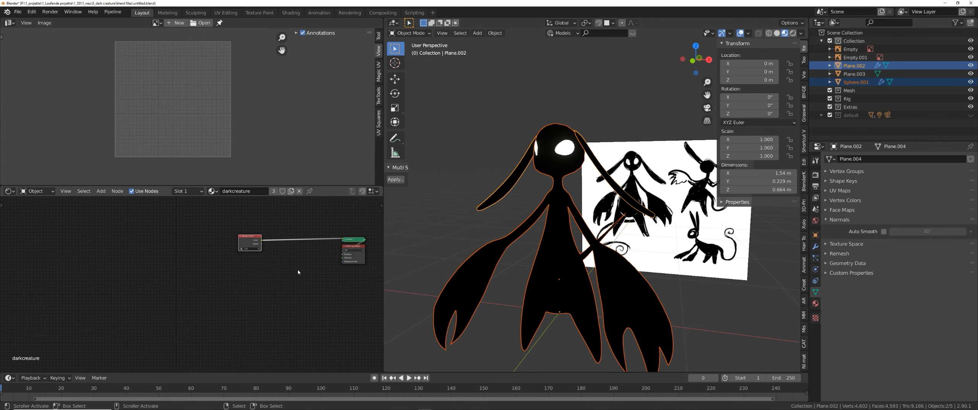
key("shift+a")
left_click(238, 278)
type("noise")
key("Return")
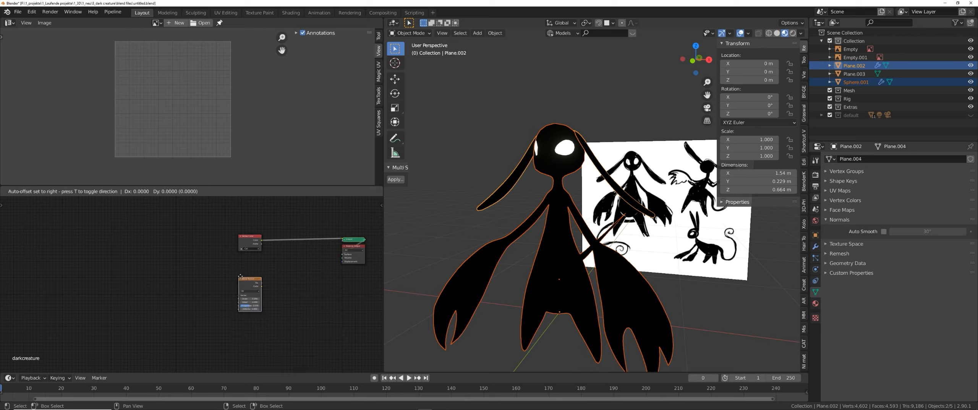
left_click(254, 292)
Add an Image Texture node and place it near the Noise Texture node.
scroll(255, 293, "up", 1)
key("shift+a")
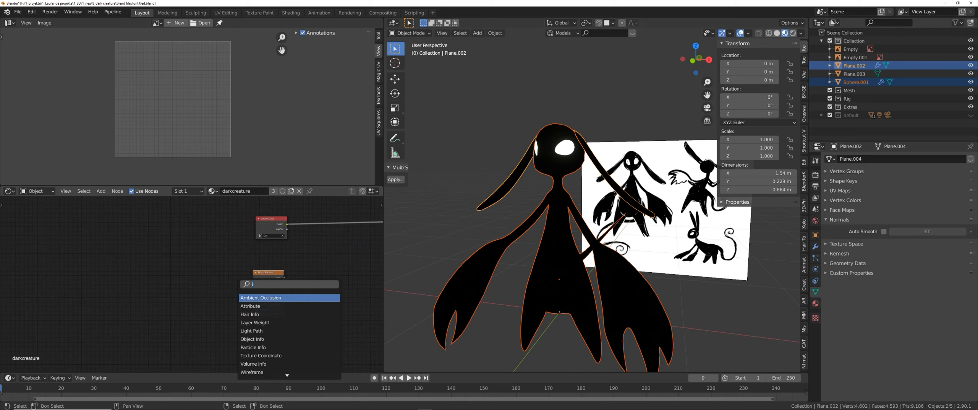
left_click(255, 293)
type("img")
key("BackSpace")
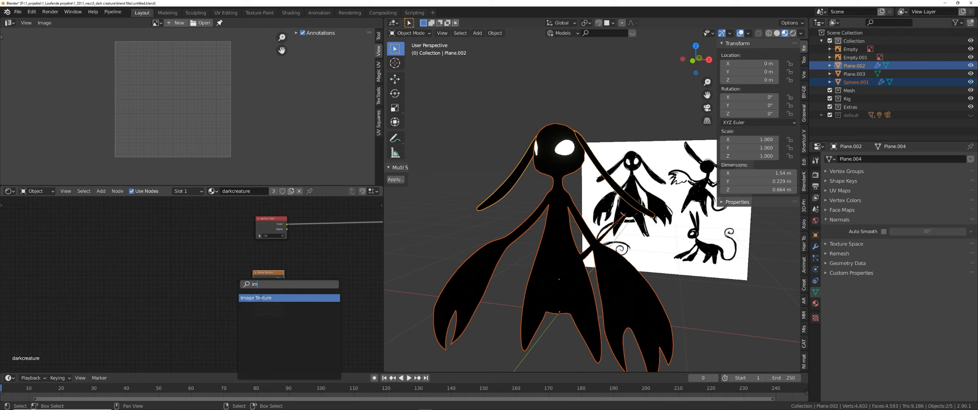
key("Return")
left_click(262, 325)
middle_click_drag(262, 325, 262, 260)
scroll(262, 262, "up", 3)
Create a new 1024 x 1024 px image in the Image Texture node and reposition the node.
left_click(267, 272)
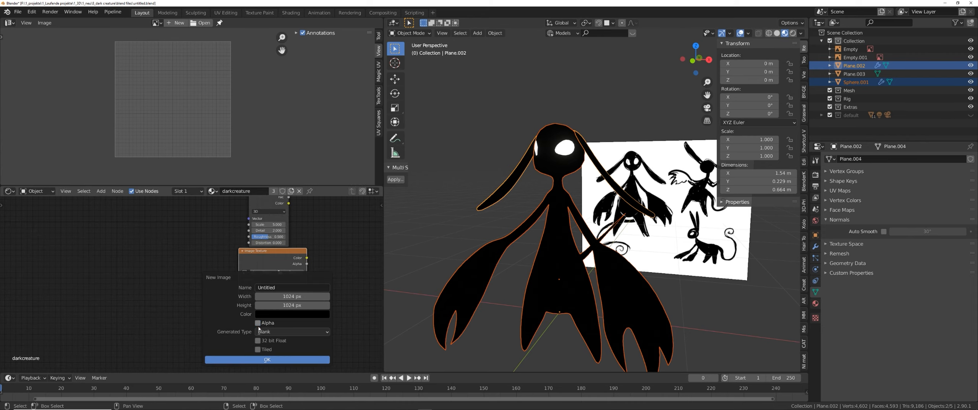
left_click(267, 360)
middle_click_drag(289, 338, 241, 342)
left_click(243, 266, "ctrl+shift")
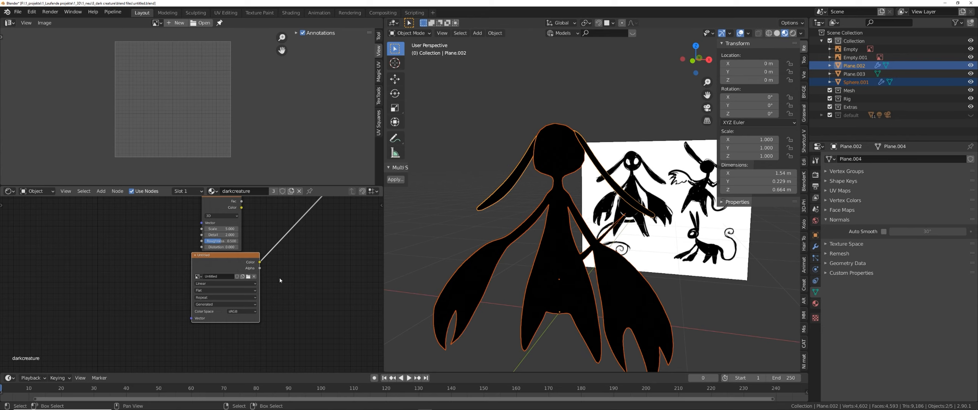
left_click_drag(237, 264, 250, 279)
Add a UV Map node, link it to the Image Texture's Vector input, and pick UVMap.
middle_click_drag(518, 249, 528, 255)
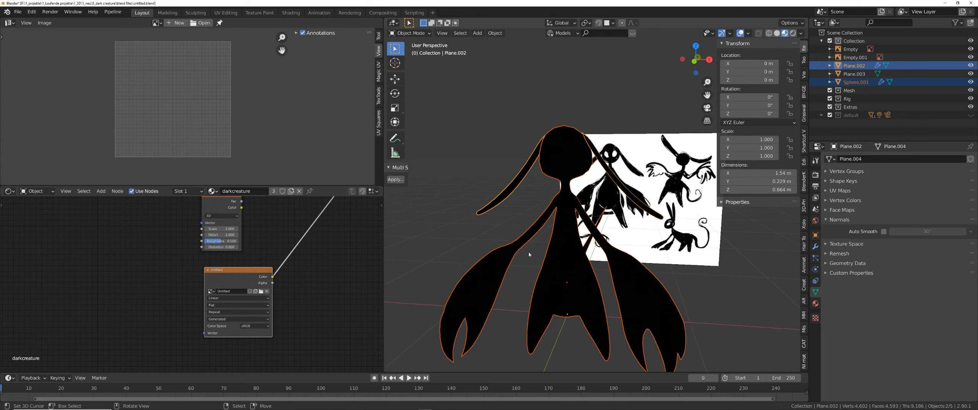
key("shift+a")
left_click(213, 276)
type("uv")
key("Return")
left_click(121, 281)
left_click(212, 277, "shift")
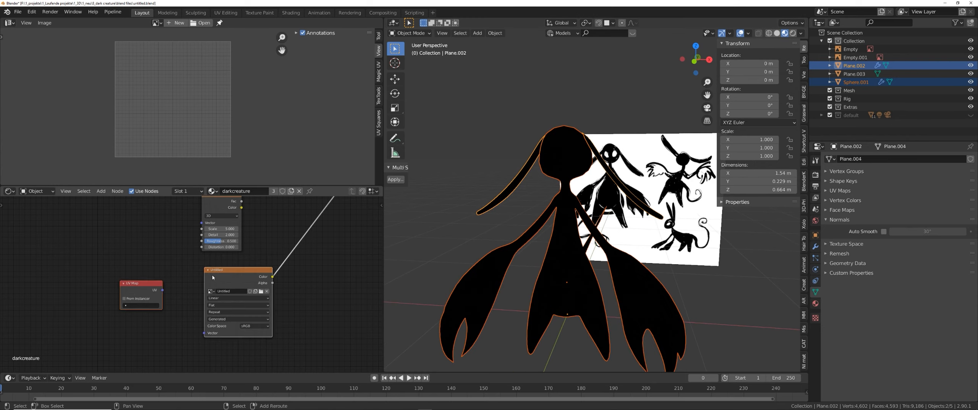
key("f")
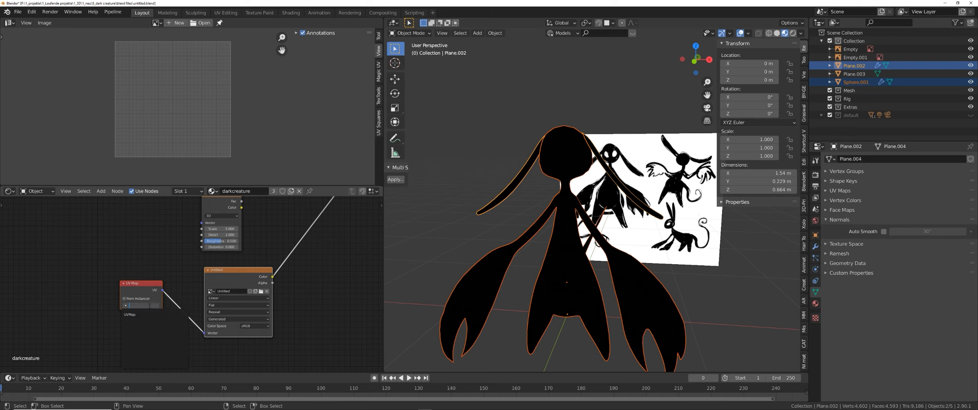
left_click(153, 314)
Switch to Texture Paint mode and open the brush settings in the tool properties.
key("ctrl+Tab")
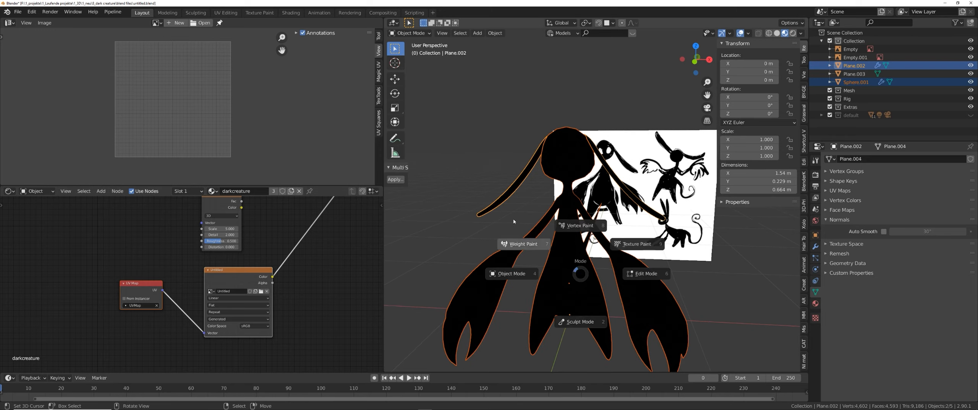
left_click(643, 248)
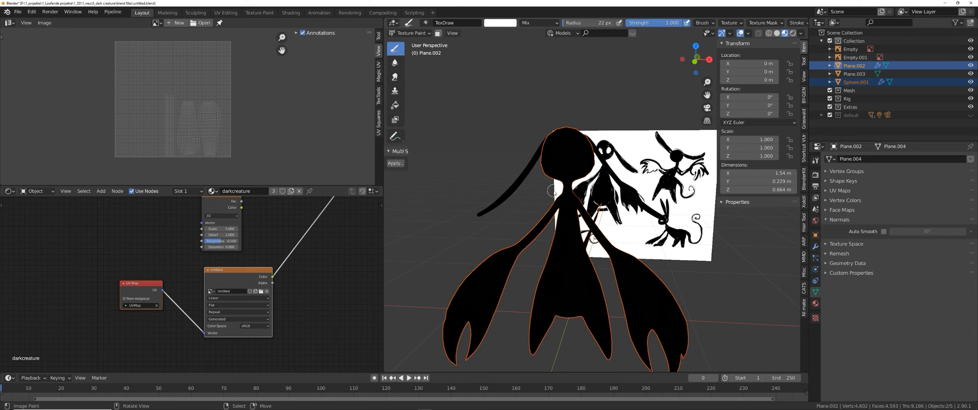
left_click(815, 161)
scroll(854, 229, "down", 5)
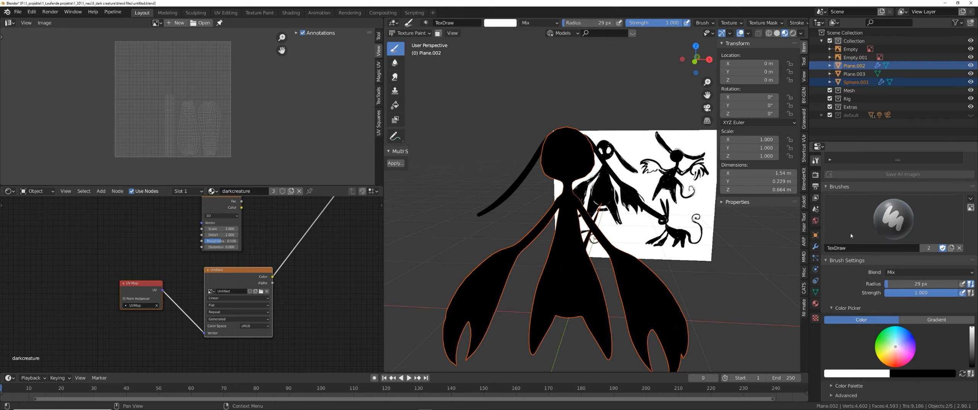
scroll(567, 165, "up", 3)
middle_click_drag(599, 179, 570, 193)
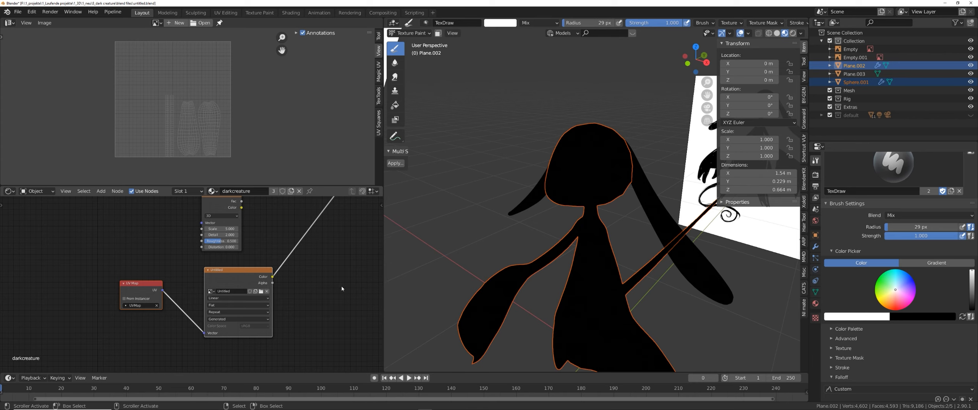
Make the head sphere the active object for texture painting.
right_click(589, 245)
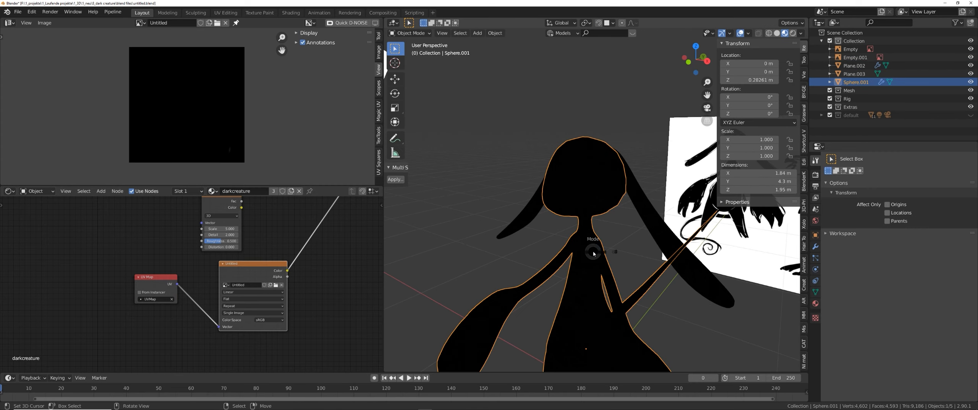
left_click(642, 224)
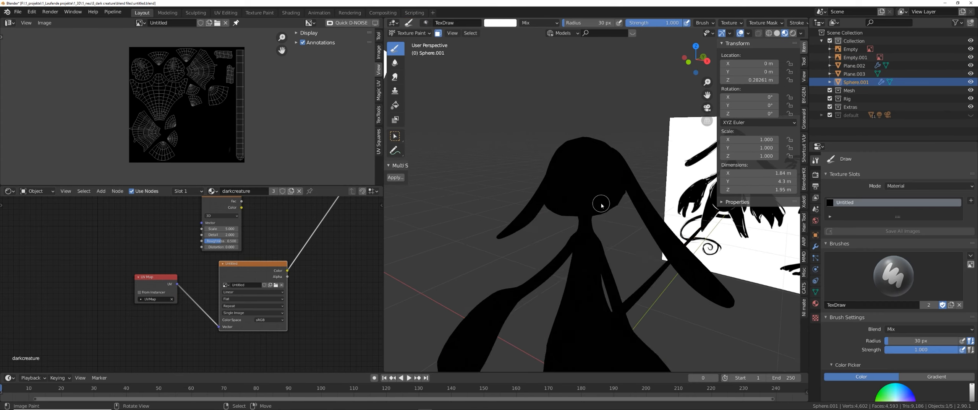
scroll(574, 184, "up", 3)
Paint a white stroke across the head and undo it.
mouse_move(573, 174)
left_mouse_down()
mouse_move(561, 161)
mouse_move(551, 202)
mouse_move(570, 195)
left_mouse_up()
scroll(570, 194, "up", 2)
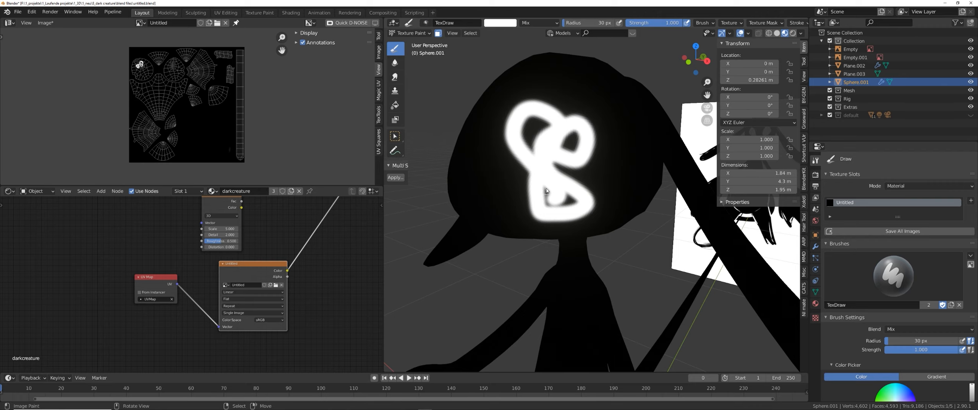
key("ctrl+z")
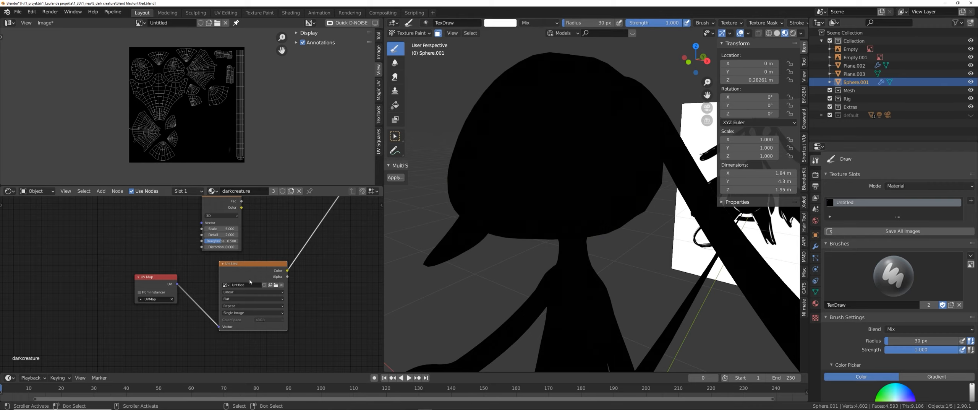
scroll(574, 214, "up", 3)
In Edit Mode, select the eye's face region with Select Loop Inner-Region.
key("Tab")
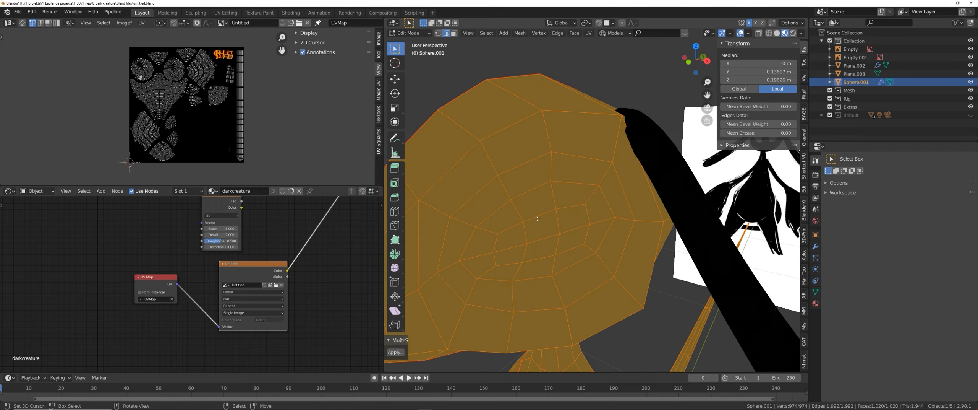
left_click(505, 214, "alt")
key("F3")
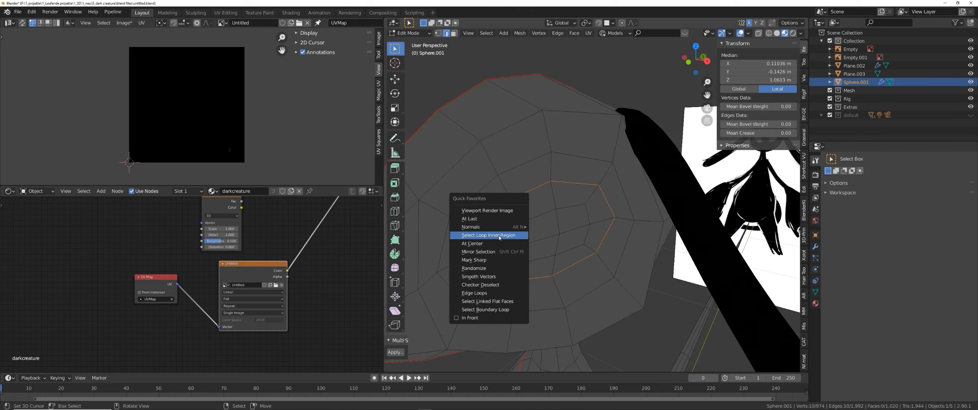
left_click(520, 222)
Paint the selected eye region white in Texture Paint with a 153 px brush, then return to Object Mode.
key("ctrl+Tab")
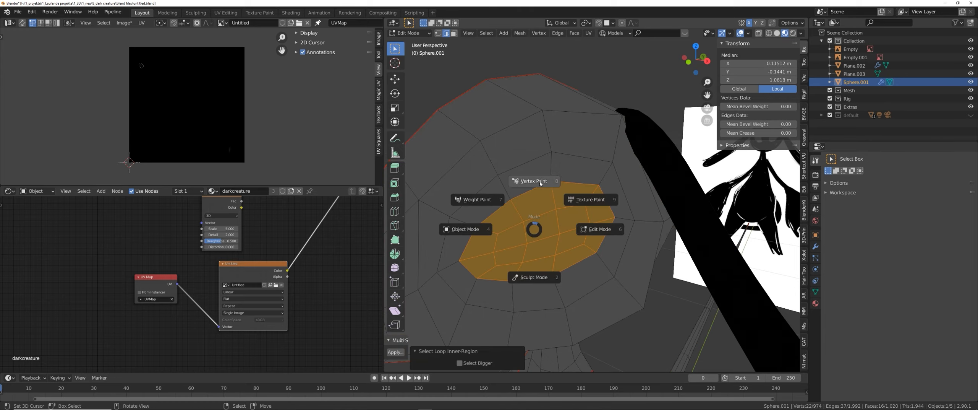
left_click(589, 201)
key("f")
left_click(572, 218)
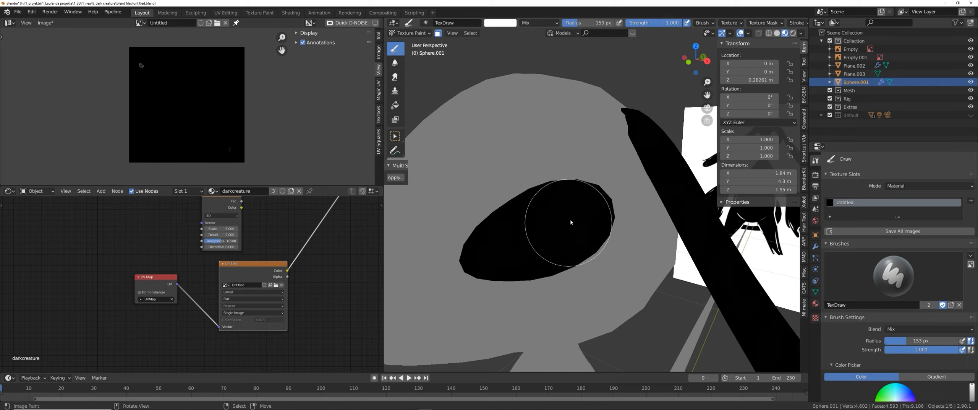
mouse_move(572, 218)
left_mouse_down()
mouse_move(497, 244)
mouse_move(592, 230)
left_mouse_up()
key("ctrl+Tab")
left_click(557, 241)
scroll(556, 241, "down", 3)
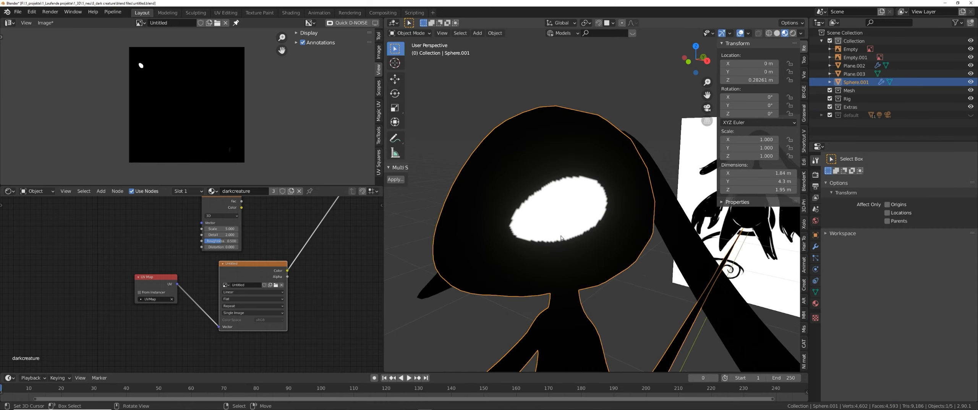
mouse_move(551, 238)
middle_mouse_down()
mouse_move(572, 230)
mouse_move(559, 233)
middle_mouse_up()
Move the Noise Texture node above the Image Texture node in the node editor.
middle_click_drag(279, 249, 256, 314)
scroll(256, 313, "down", 4)
left_click(217, 231, "ctrl+shift")
middle_click_drag(255, 283, 258, 224)
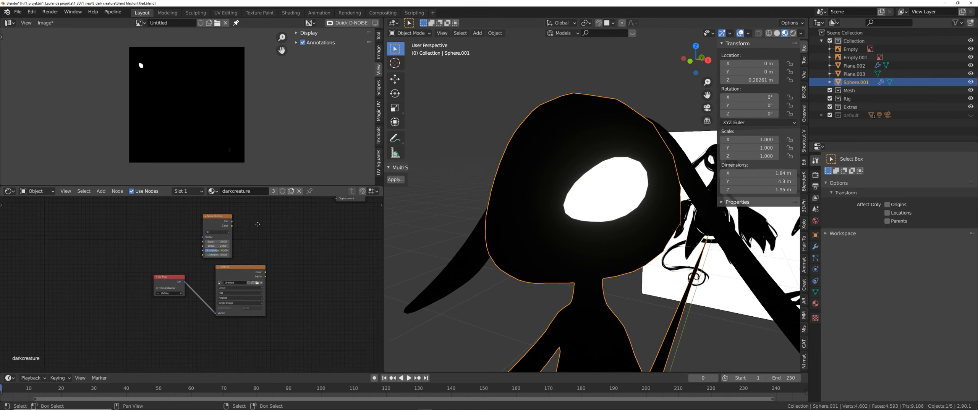
left_click(240, 283, "ctrl+shift")
scroll(573, 229, "up", 5)
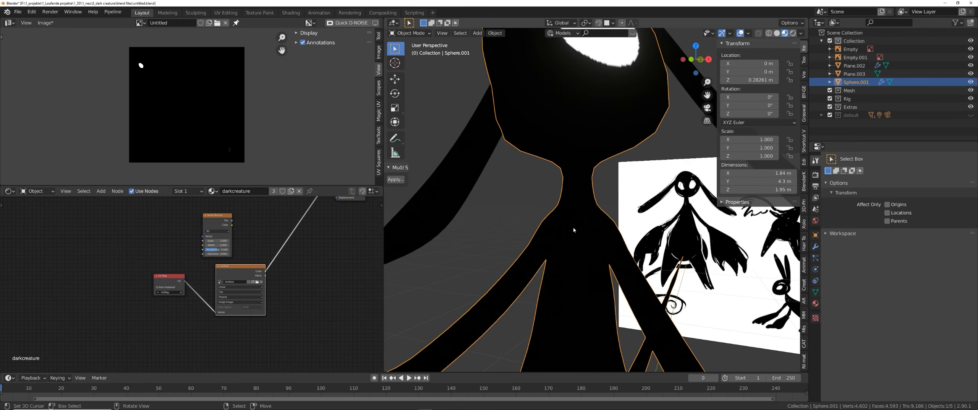
Switch back to Texture Paint mode and paint strokes over the creature's body.
key("ctrl+Tab")
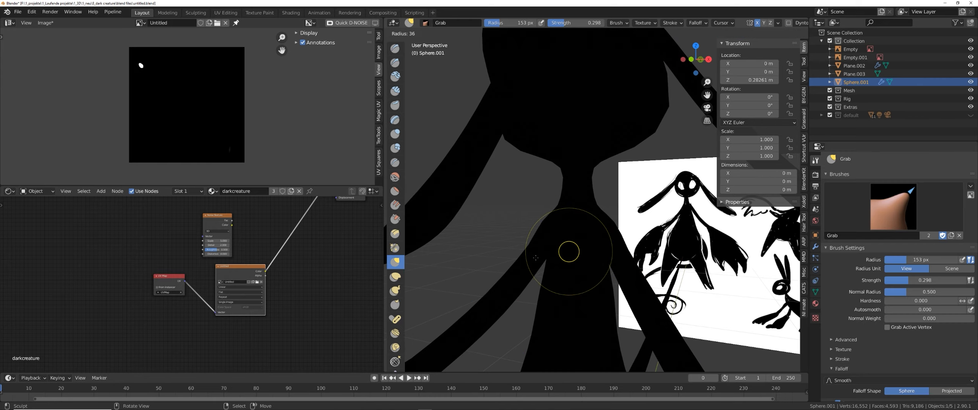
key("ctrl+Tab")
left_click(602, 225)
left_click_drag(595, 216, 590, 246)
left_click_drag(617, 229, 575, 263)
Delete the UV Map and Image Texture nodes from the material.
left_click_drag(276, 261, 168, 304)
key("Delete")
scroll(260, 276, "down", 2)
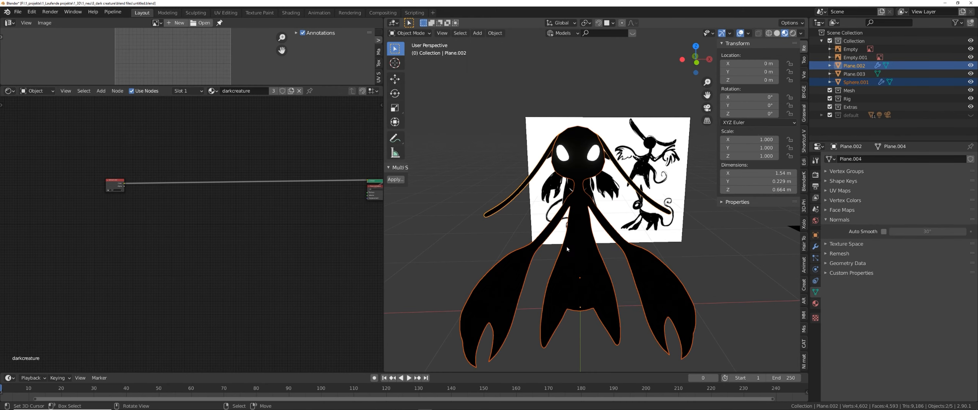
Return to Object Mode and shift the Vertex Color node in the node editor.
left_click(581, 248)
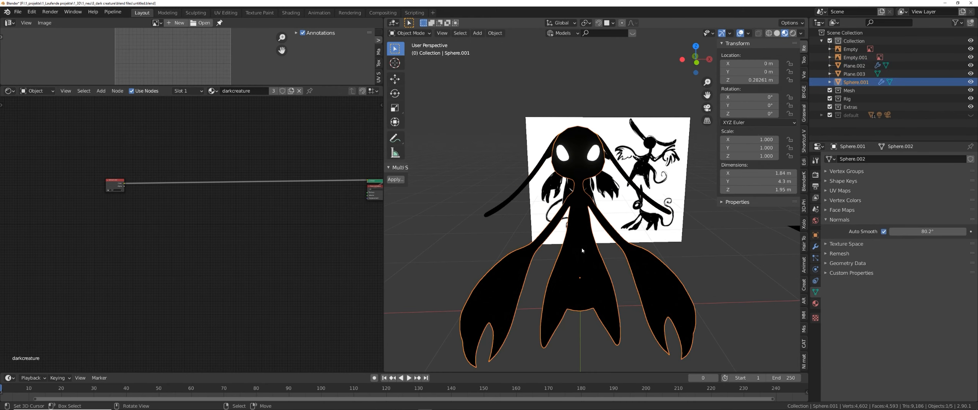
middle_click_drag(580, 269, 556, 243)
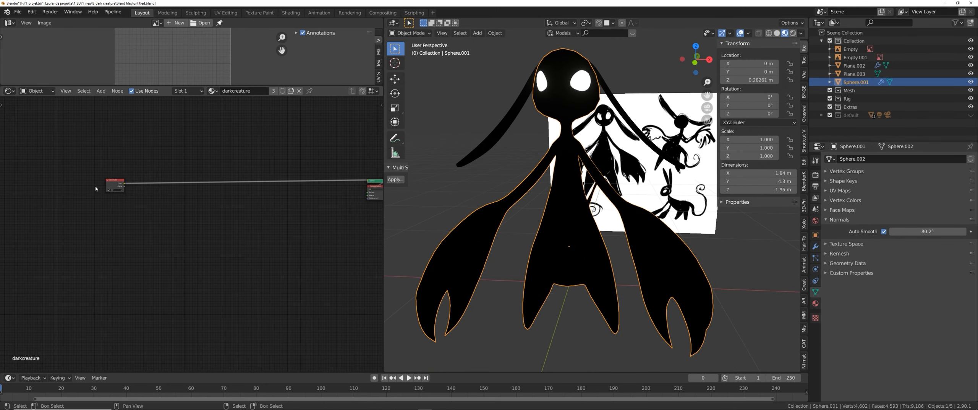
middle_click_drag(117, 187, 198, 212)
scroll(194, 220, "up", 1)
Add a Fresnel node and connect it to the material output.
key("shift+a")
left_click(212, 216)
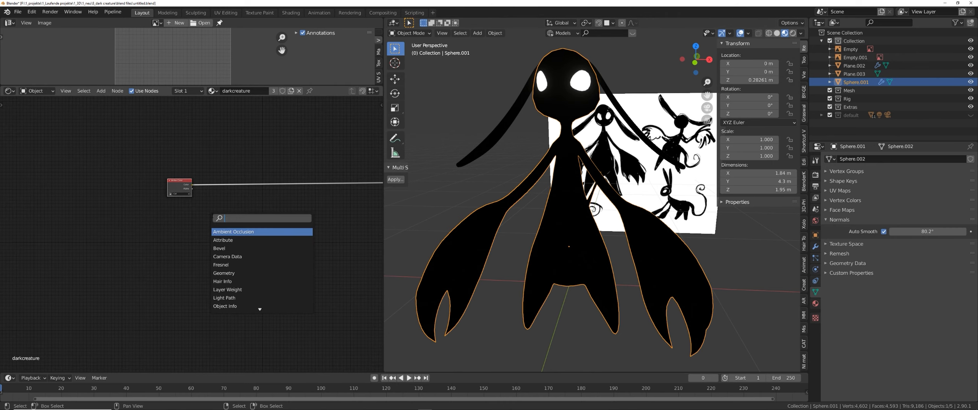
type("fresnel")
key("Return")
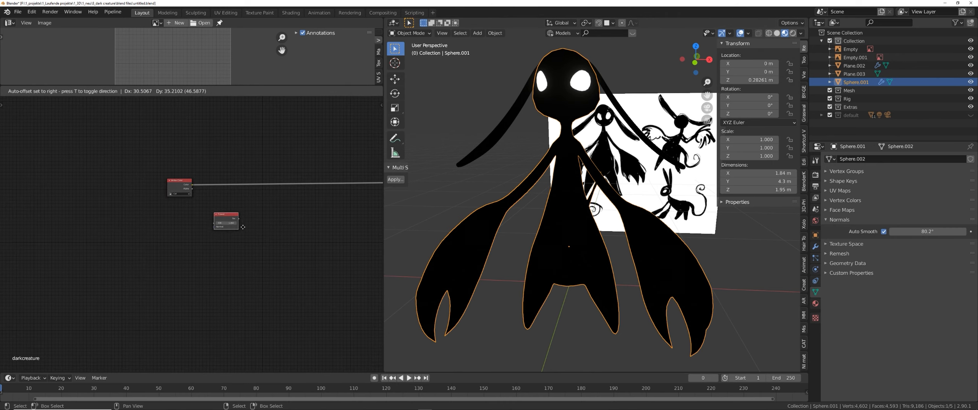
left_click(245, 225)
scroll(246, 223, "up", 2)
left_click(247, 203, "ctrl+shift")
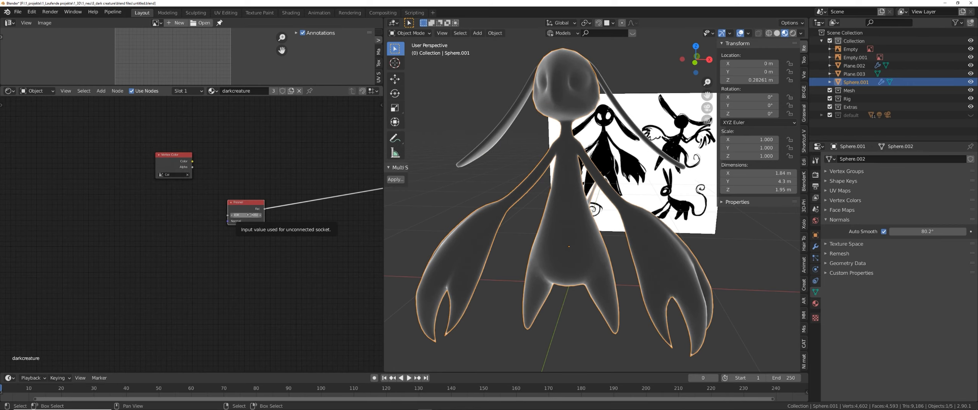
Delete the Fresnel node and reconnect the Vertex Color output to the material output.
left_click_drag(306, 178, 219, 257)
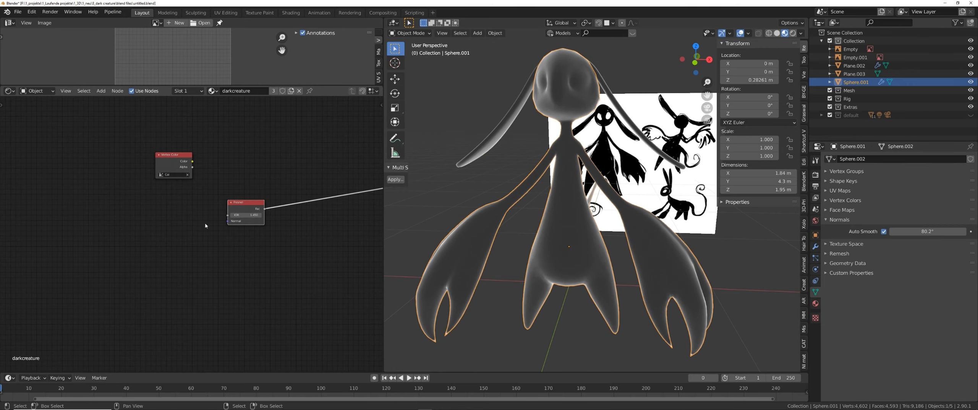
key("x")
left_click(179, 163, "ctrl+shift")
middle_click_drag(243, 207, 228, 224)
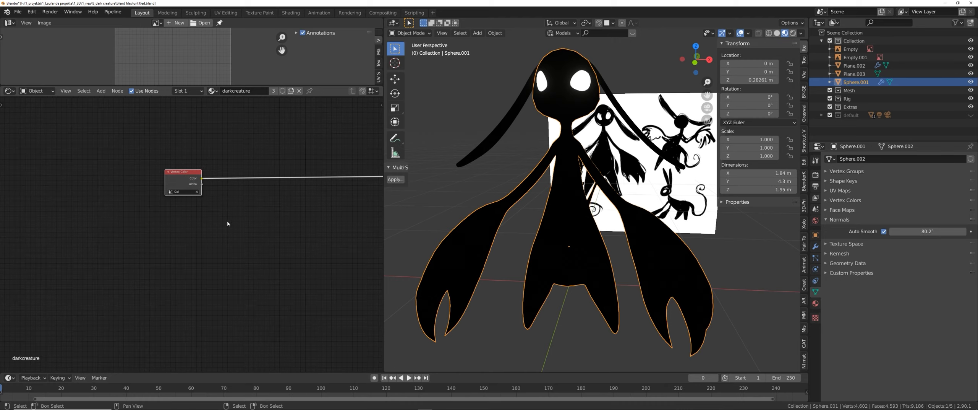
Add a Geometry input node to the darkcreature material's node tree.
key("shift+a")
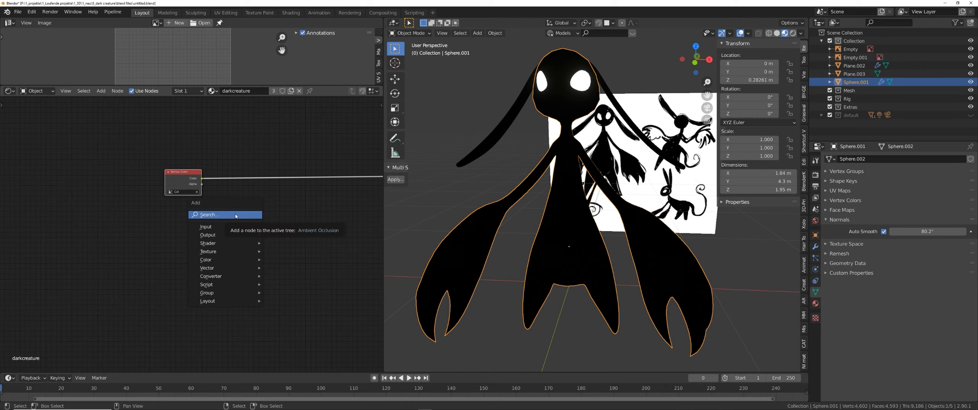
left_click(235, 215)
type("ge")
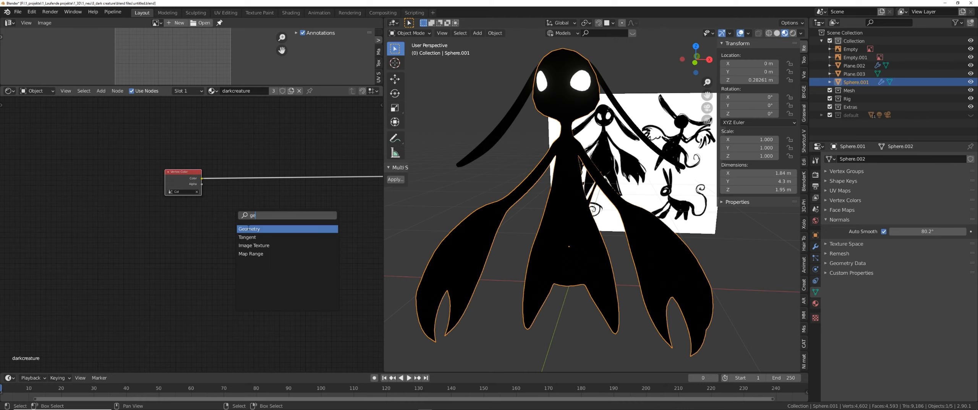
left_click(298, 230)
left_click(237, 238)
Add a Vector Math node and connect the Geometry node's Normal and Incoming outputs to its two vector inputs.
key("shift+a")
left_click(236, 237)
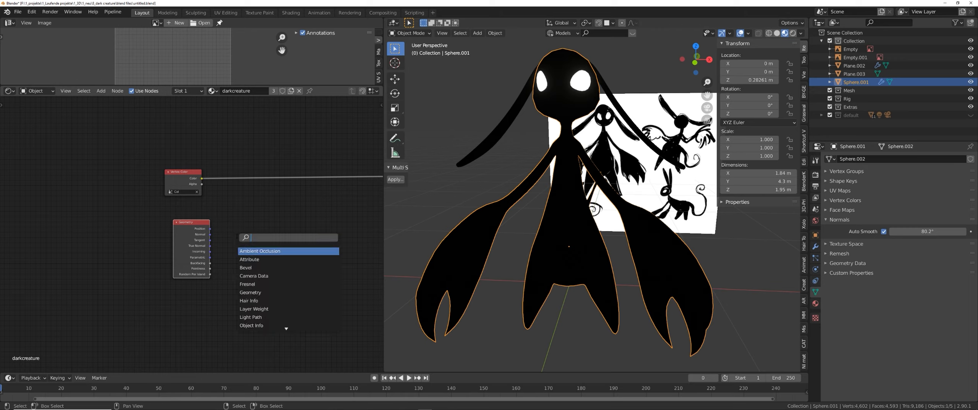
type("math")
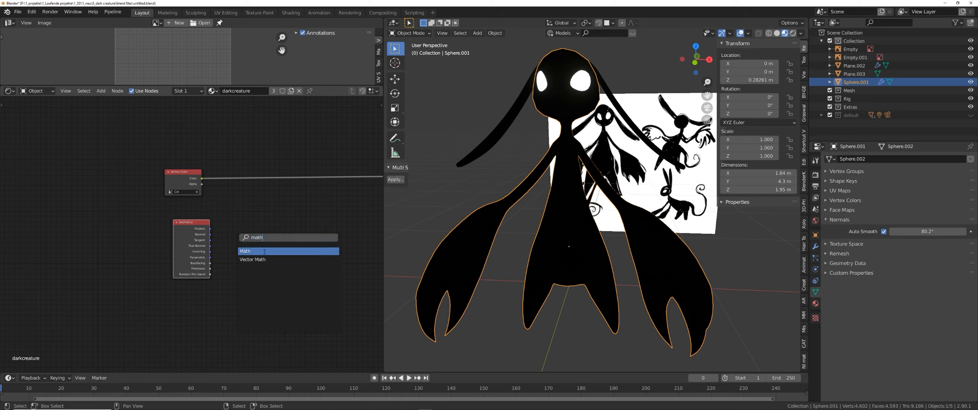
left_click(267, 259)
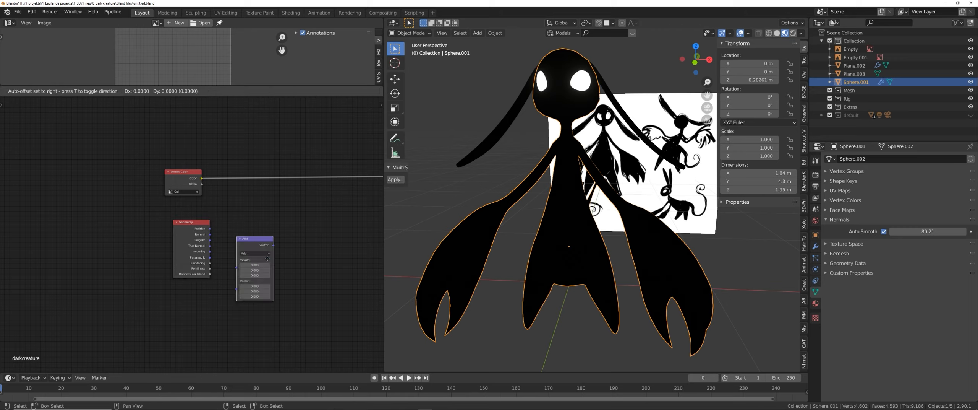
left_click(269, 261)
scroll(248, 279, "up", 2)
left_click_drag(195, 218, 196, 218)
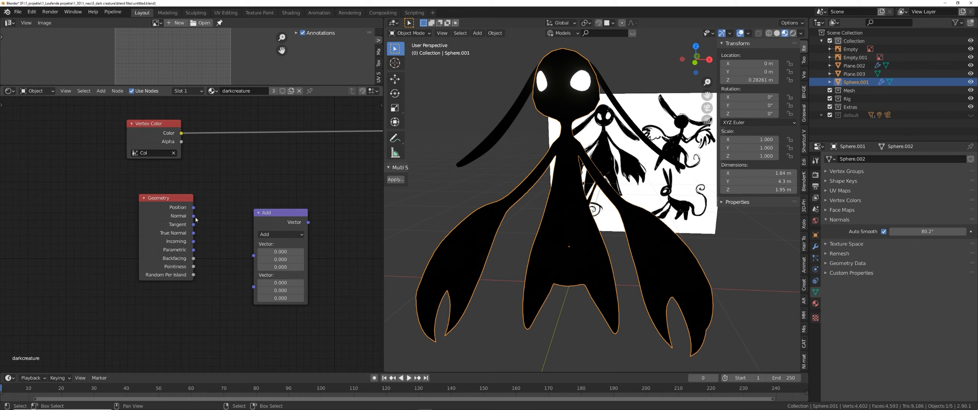
middle_click_drag(232, 227, 192, 212)
left_click_drag(237, 198, 249, 181)
left_click_drag(155, 200, 225, 223)
left_click_drag(155, 225, 226, 220)
Switch to Edit Mode and turn on the display of vertex normals in the viewport overlays.
key("Tab")
middle_click_drag(585, 175, 565, 179)
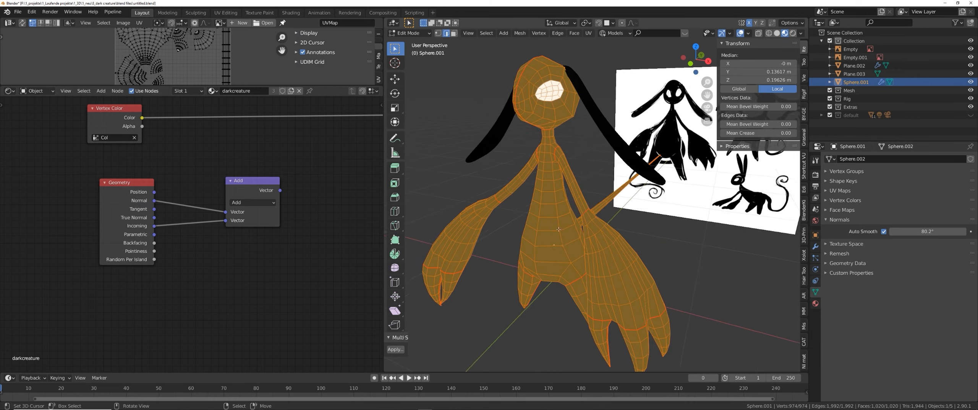
scroll(565, 180, "up", 2)
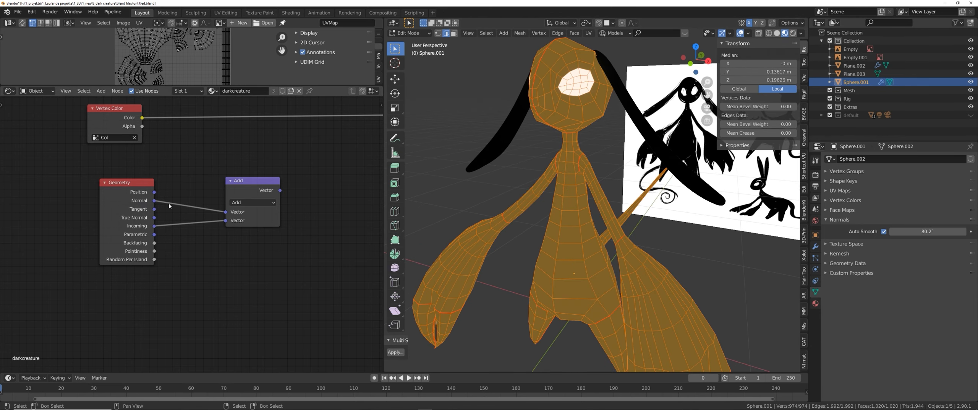
mouse_move(237, 194)
left_mouse_down()
mouse_move(169, 230)
mouse_move(244, 190)
mouse_move(230, 199)
left_mouse_up()
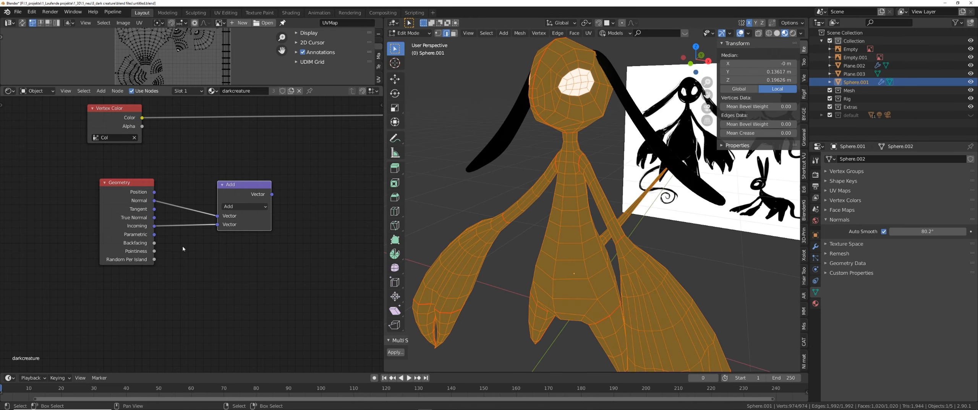
left_click(749, 34)
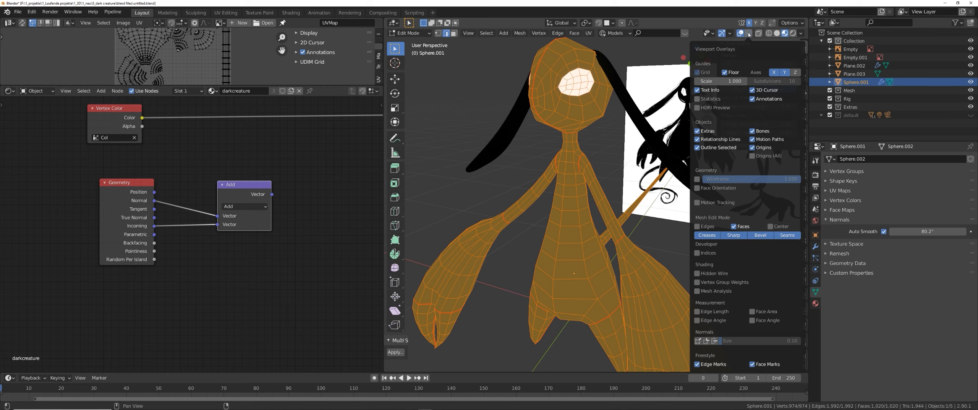
left_click(706, 341)
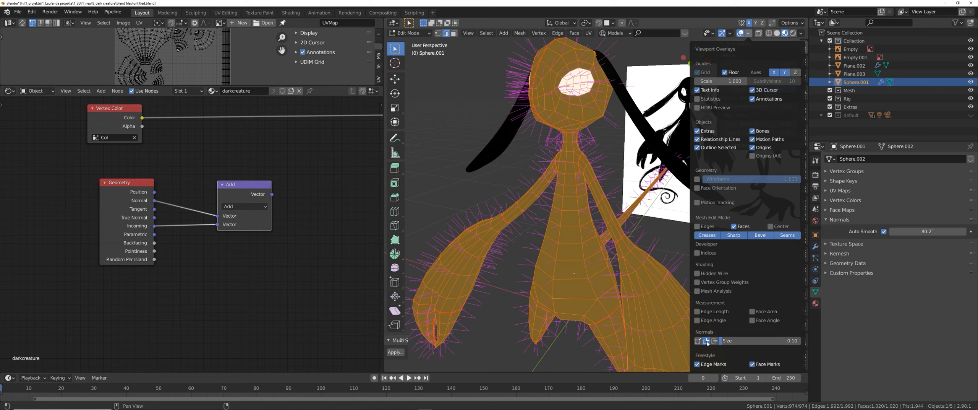
Set the Vector Math node's operation to Dot Product.
middle_click_drag(627, 225, 546, 209)
scroll(551, 221, "up", 4)
middle_click_drag(129, 204, 138, 207)
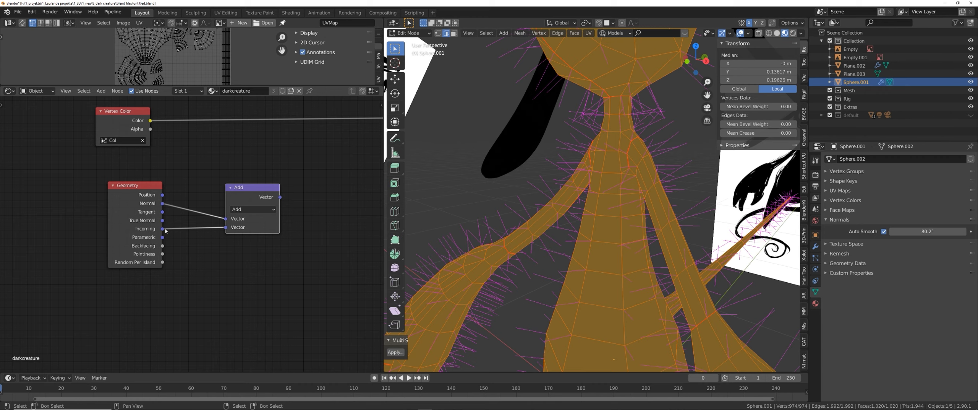
scroll(574, 233, "down", 5)
middle_click_drag(573, 233, 584, 265)
scroll(583, 265, "up", 2)
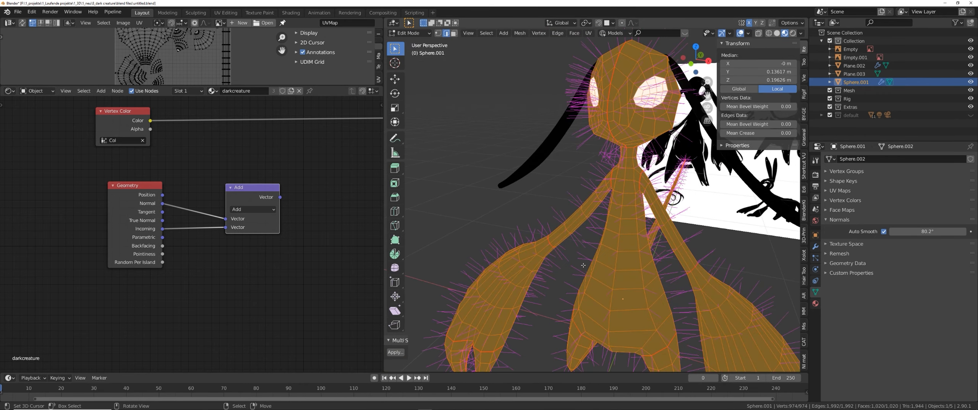
scroll(583, 265, "up", 3)
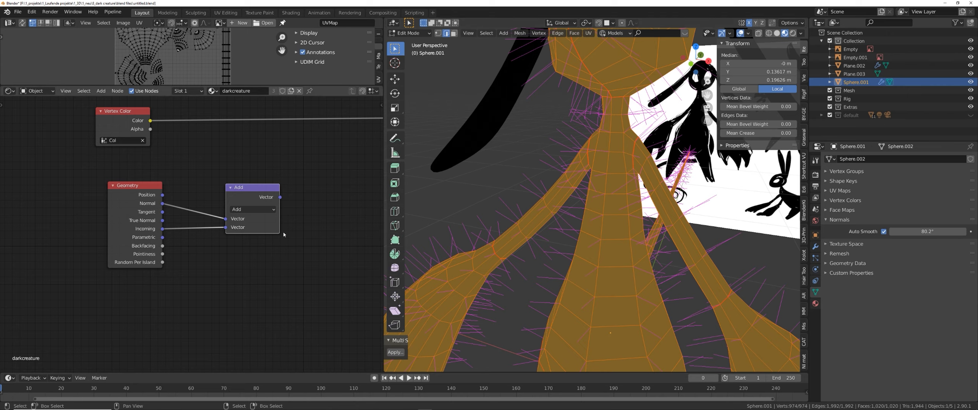
left_click(260, 210)
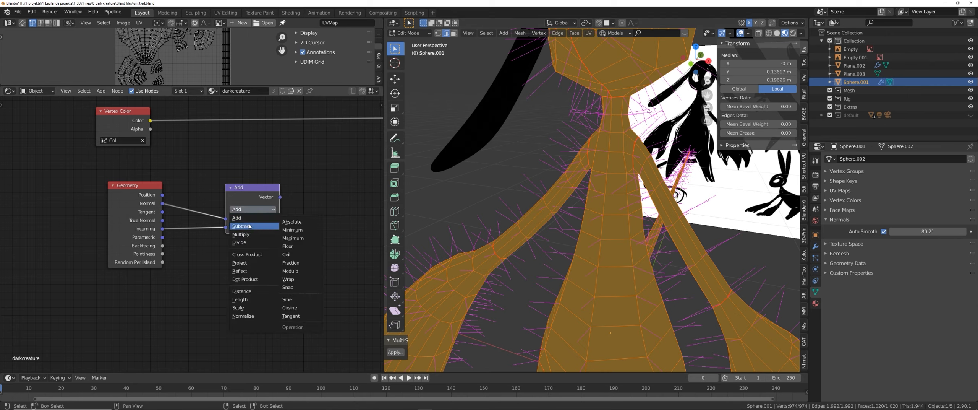
left_click(249, 280)
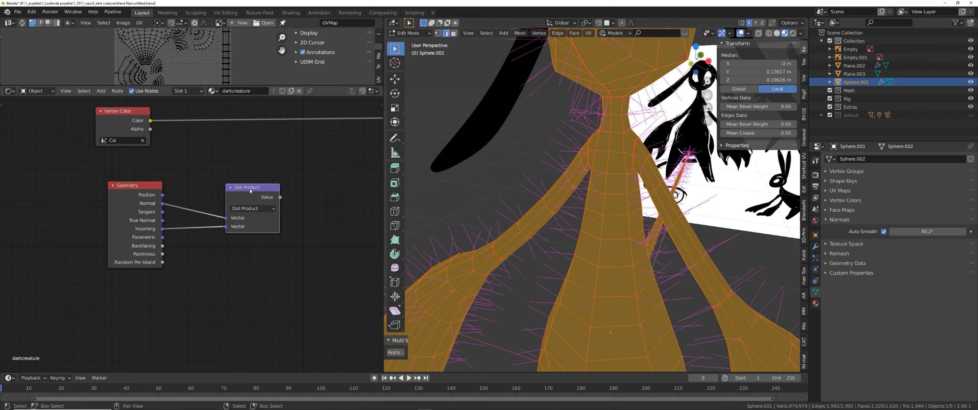
left_click_drag(255, 190, 242, 191)
left_click(242, 191, "ctrl+shift")
Return to Object Mode and reposition the Dot Product node in the node editor.
scroll(600, 254, "down", 3)
middle_click_drag(601, 254, 590, 250)
key("Tab")
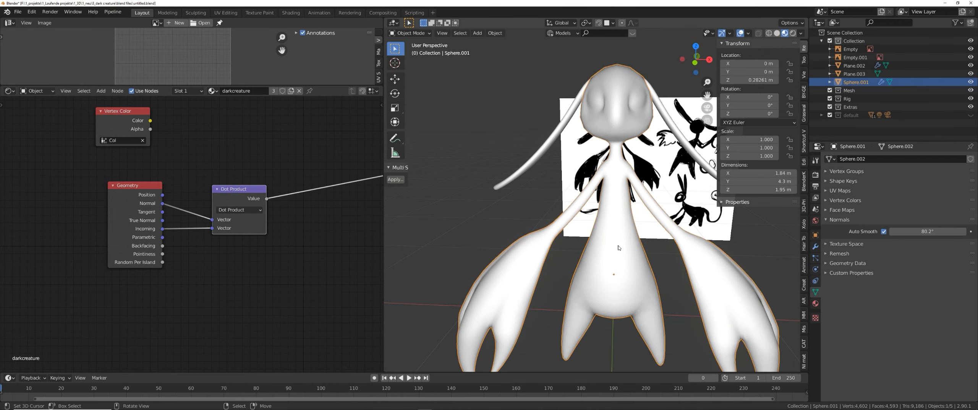
middle_click_drag(617, 259, 495, 259)
middle_click_drag(254, 222, 242, 222)
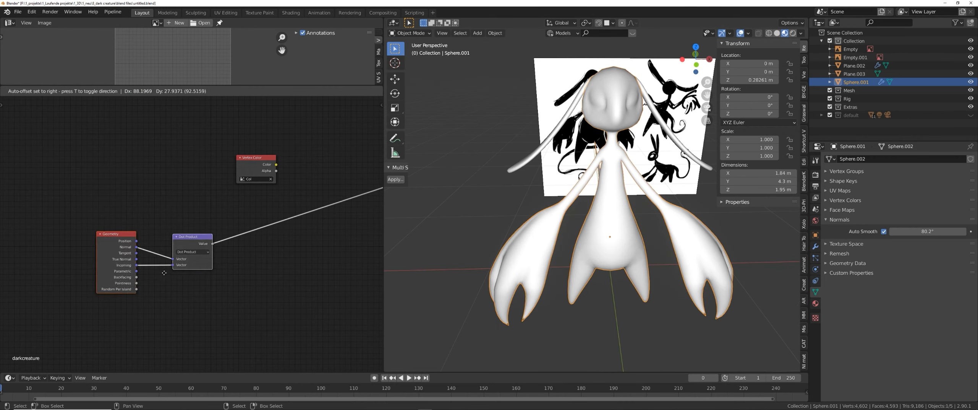
key("g")
middle_click_drag(418, 235, 402, 232)
scroll(298, 224, "up", 3)
middle_click_drag(296, 225, 262, 246)
key("shift+a")
left_click(269, 239)
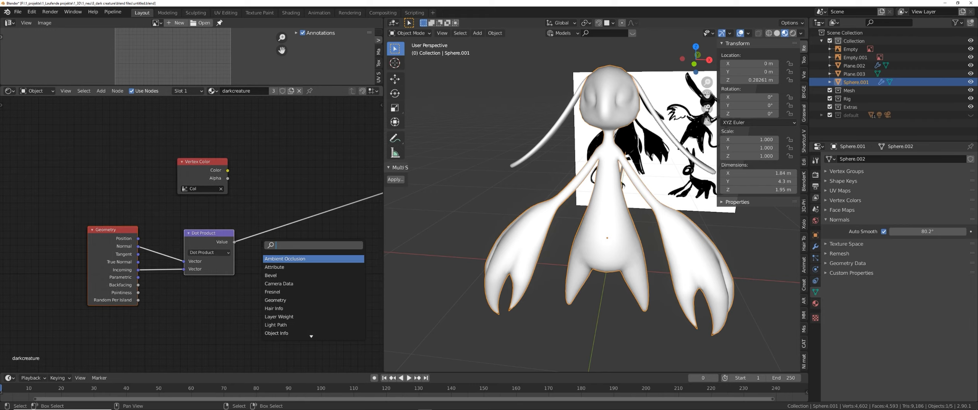
type("colo")
left_click(285, 265)
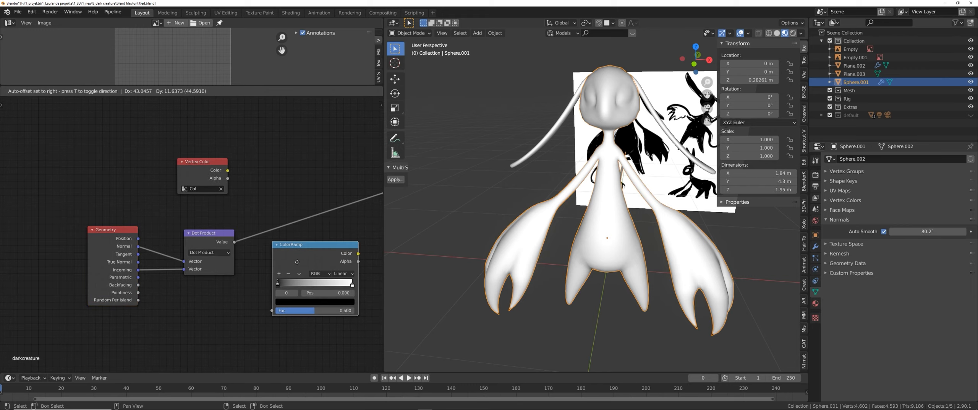
right_click(298, 263)
middle_click_drag(271, 259, 246, 256)
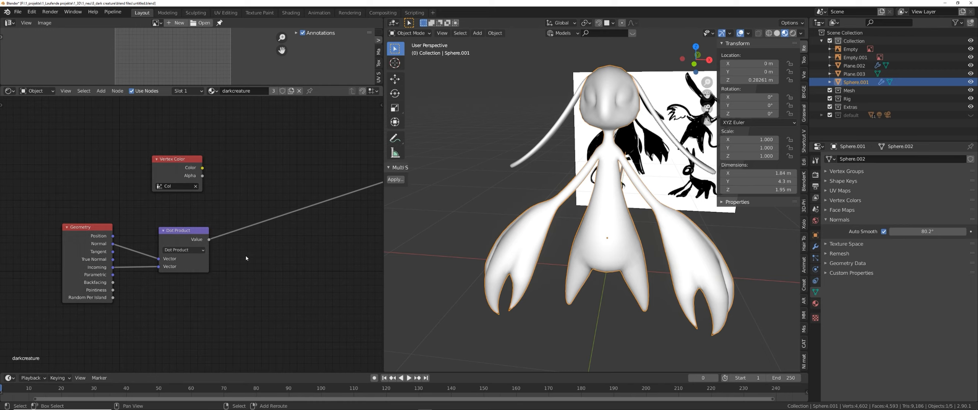
Add a Math node and insert it between the Dot Product output and the material output.
key("shift+a")
left_click(247, 258)
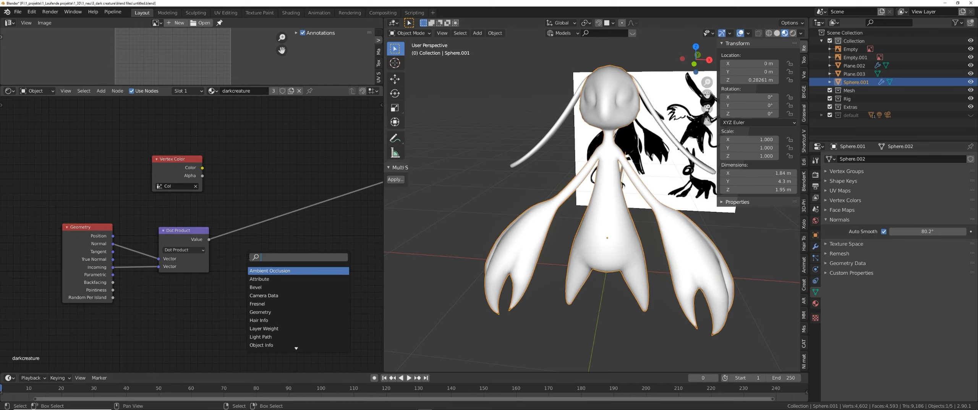
type("math")
key("Return")
left_click(246, 257)
middle_click_drag(246, 256, 235, 258)
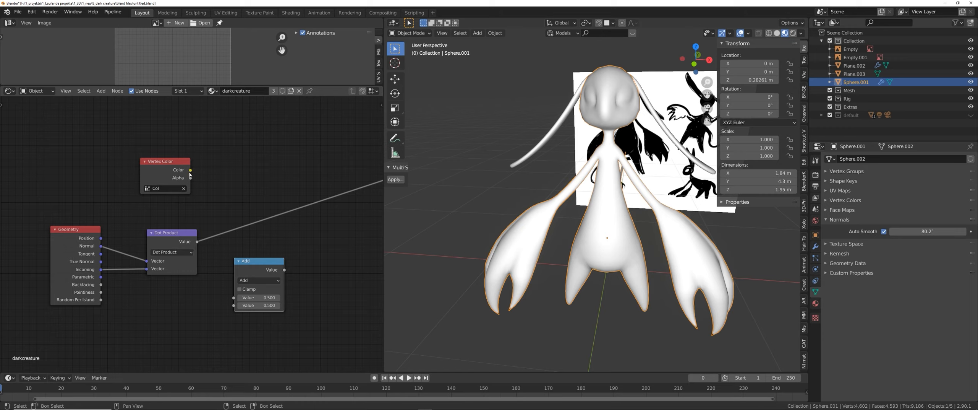
left_click(199, 243)
left_click(199, 242)
left_click_drag(200, 242, 179, 171)
left_click(189, 172)
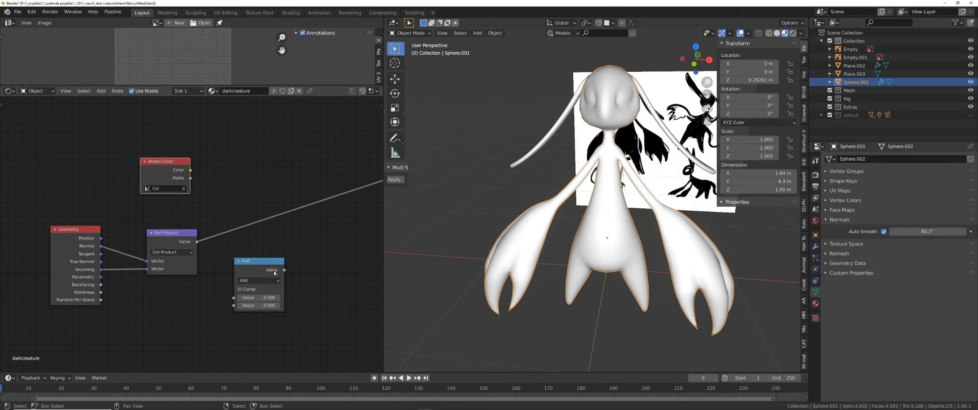
left_click_drag(274, 273, 259, 245)
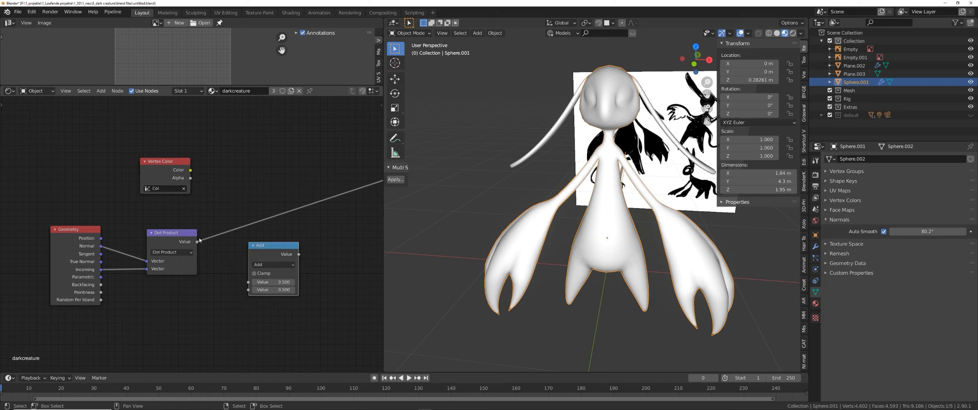
left_click(198, 240)
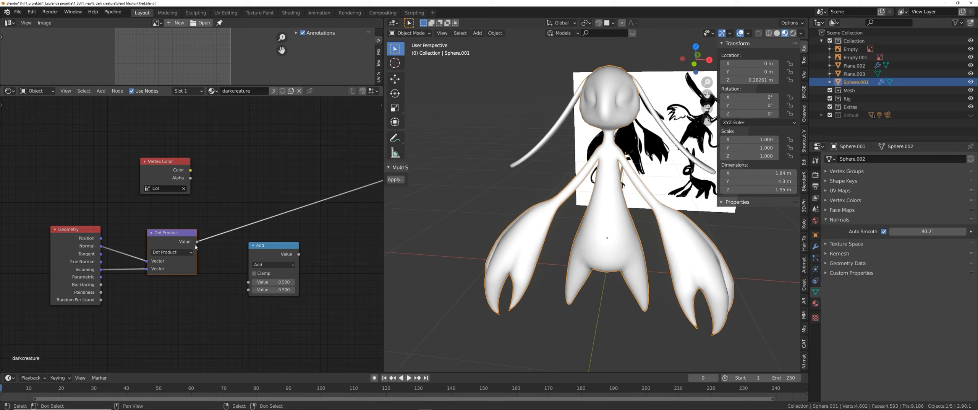
left_click_drag(197, 242, 242, 283)
key("shift+a")
type("s")
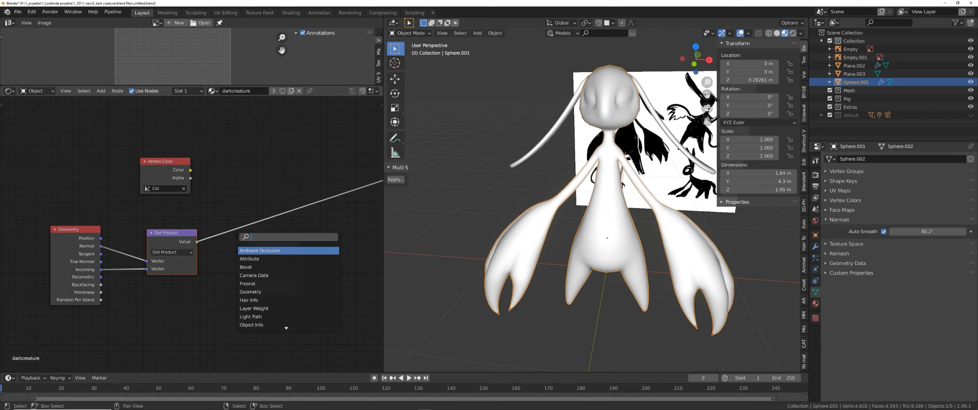
type("color")
left_click(254, 259)
left_click(235, 128)
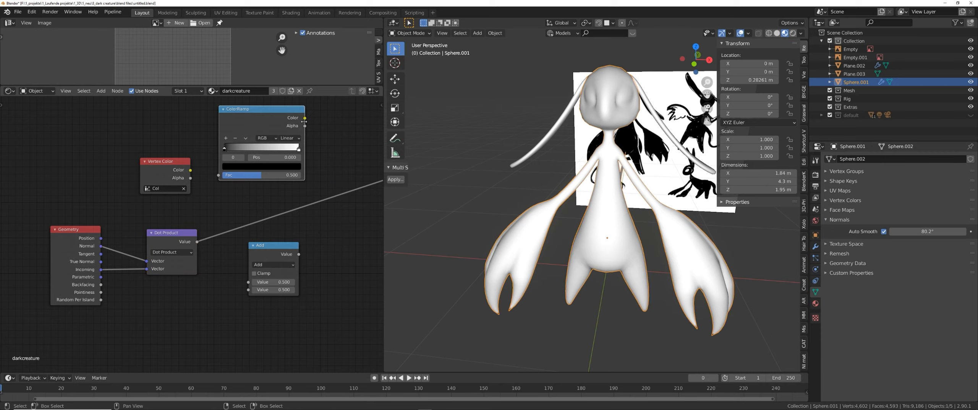
left_click(312, 118)
left_click_drag(313, 114, 278, 144)
key("x")
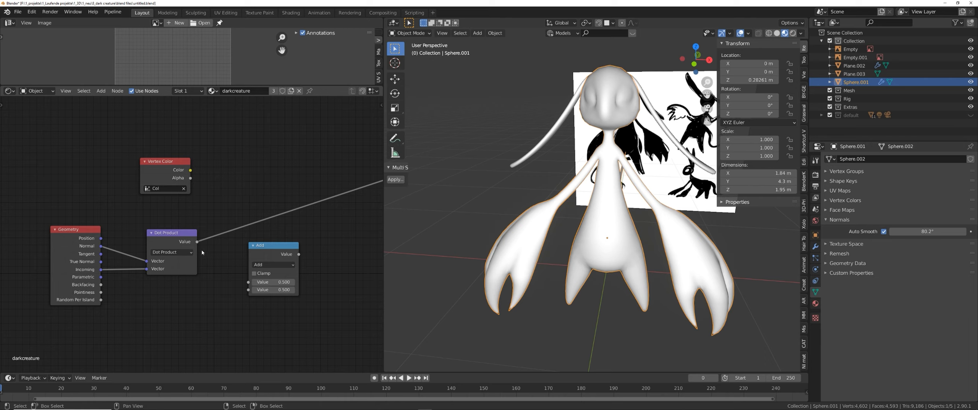
Set the Math node's operation to Power with an exponent of 8.2.
left_click_drag(269, 254, 261, 218)
scroll(268, 221, "up", 2)
left_click(292, 227)
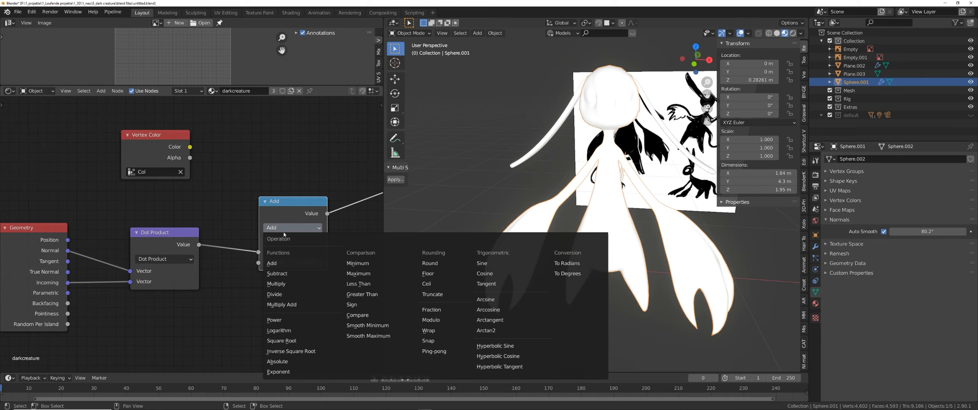
left_click(274, 320)
left_click_drag(285, 213, 273, 229)
scroll(262, 287, "up", 2)
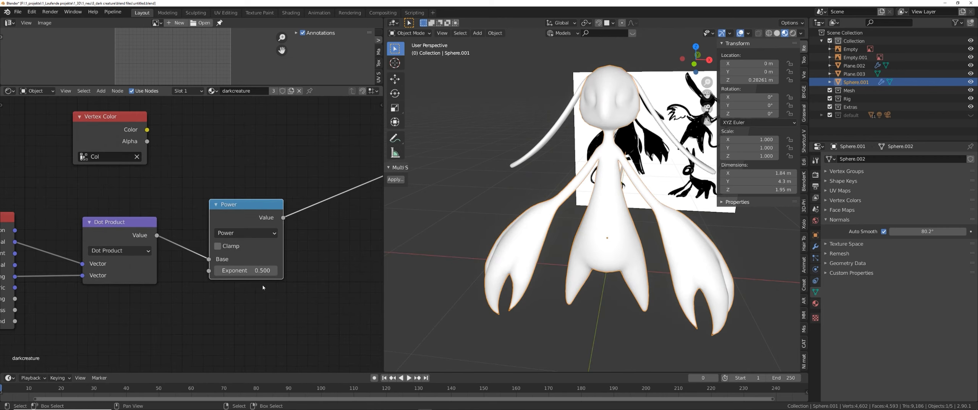
mouse_move(260, 274)
left_mouse_down()
mouse_move(298, 274)
mouse_move(276, 274)
left_mouse_up()
middle_click_drag(483, 218, 507, 218)
left_click_drag(246, 202, 230, 178)
middle_click_drag(298, 214, 308, 220)
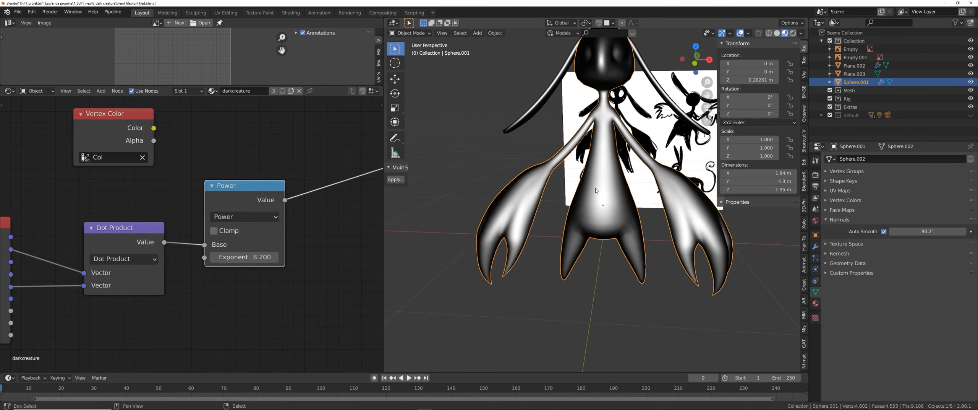
Insert an Invert node between the Dot Product and Power nodes and set the Power exponent to 2.95.
middle_click_drag(514, 206, 511, 219, "shift")
middle_click_drag(317, 224, 282, 225)
key("shift+a")
type("in")
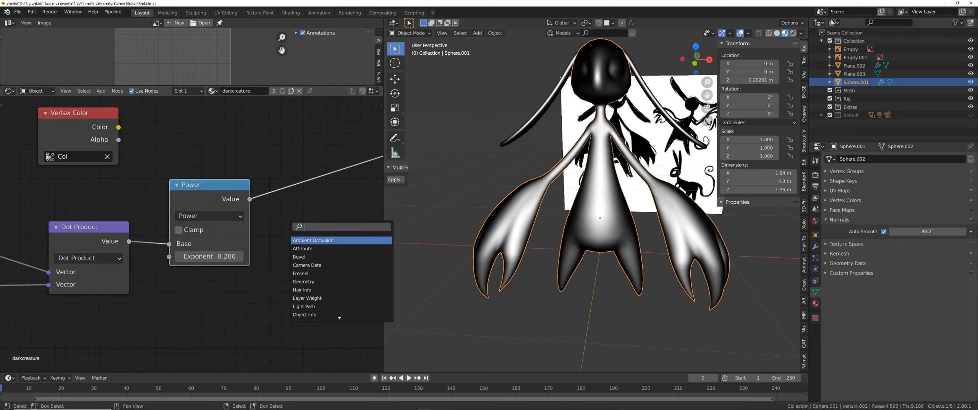
type("v")
key("Return")
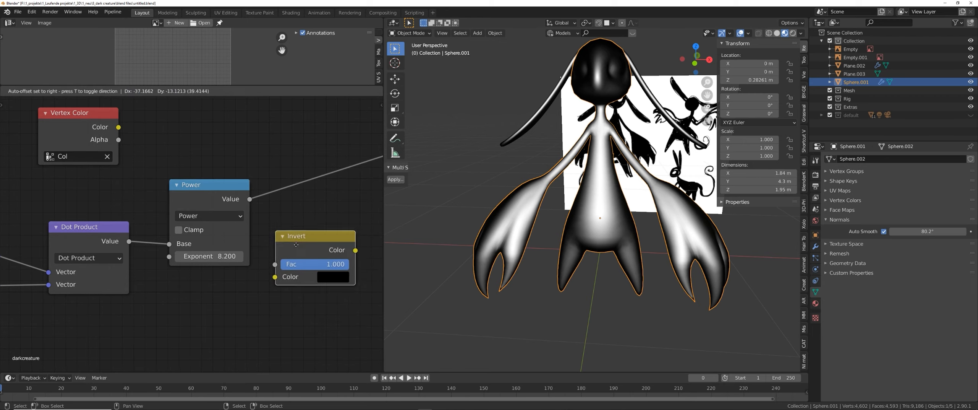
left_click(137, 242)
middle_click_drag(350, 216, 294, 222)
left_click_drag(287, 263, 271, 263)
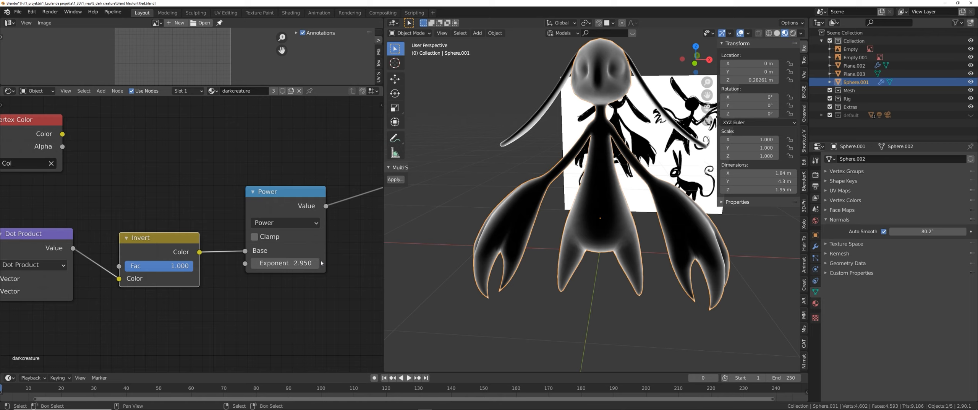
Duplicate the Power node, switch it to Multiply, and connect it between the Power node and the material output.
scroll(101, 232, "down", 2)
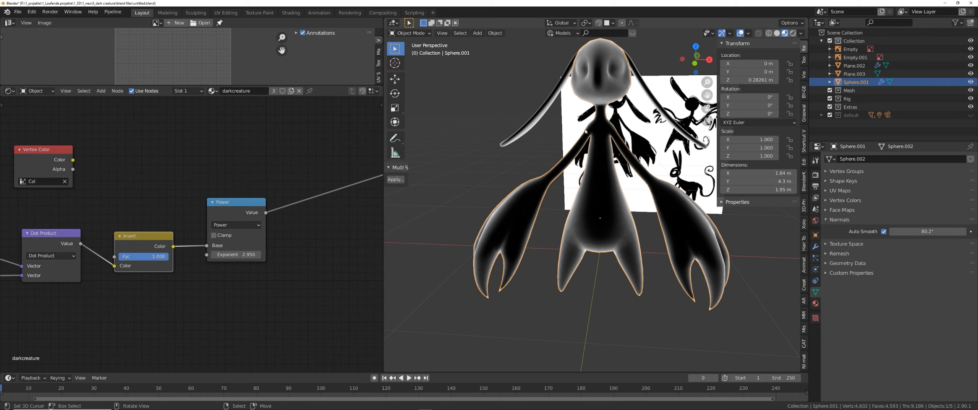
middle_click_drag(585, 131, 510, 250)
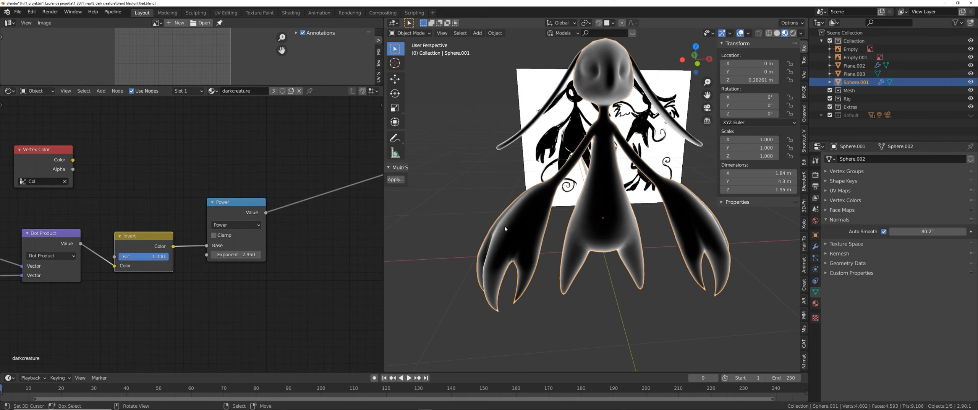
middle_click_drag(283, 226, 268, 228)
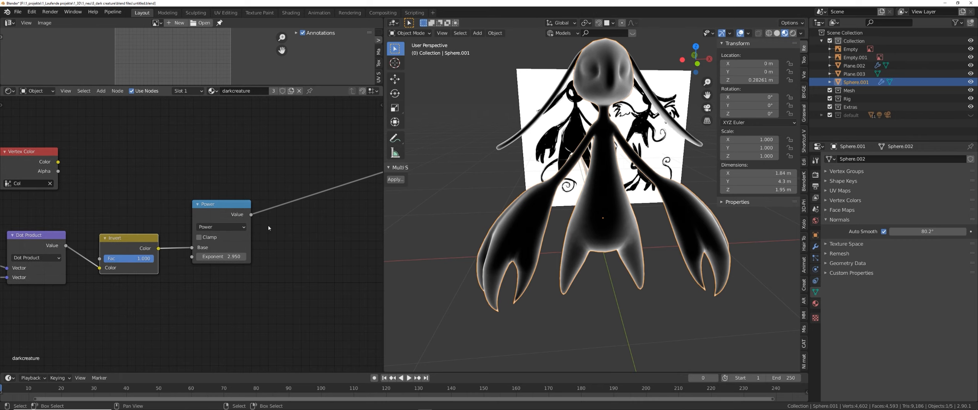
key("shift+d")
left_click(310, 245)
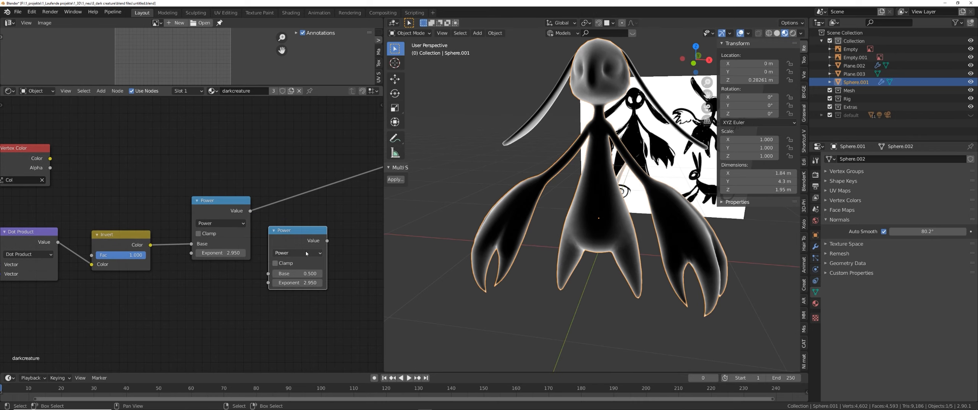
left_click(297, 253)
left_click(297, 300)
left_click_drag(290, 242, 288, 207)
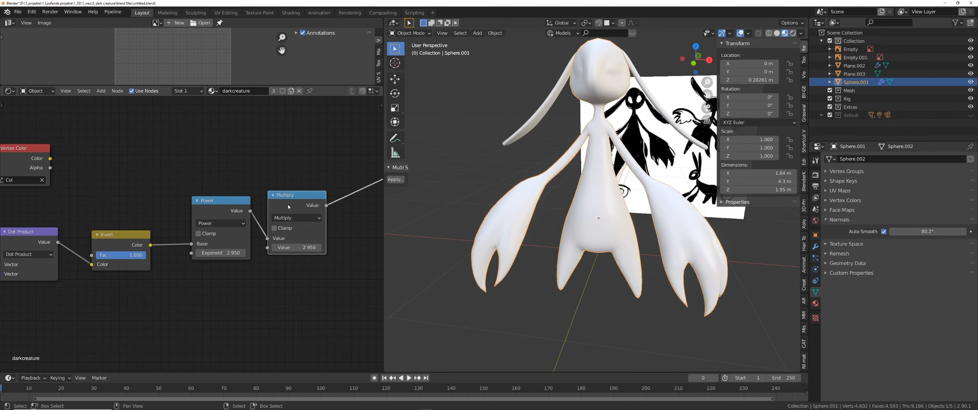
Set the Multiply node's value to 0.03.
left_click_drag(320, 248, 304, 248, "shift")
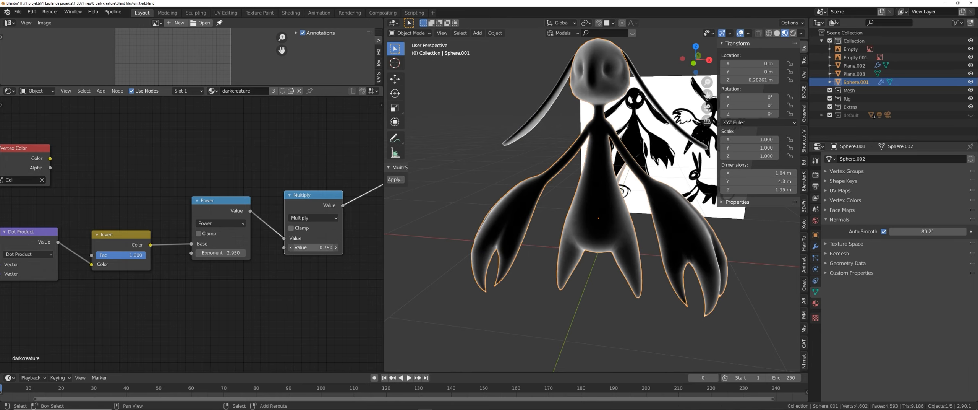
left_click(321, 248)
type("1")
key("Return")
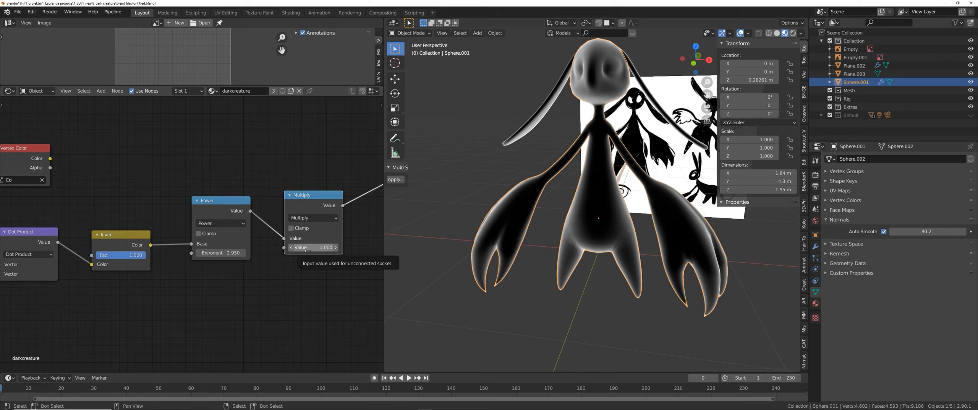
left_click_drag(318, 250, 285, 249, "shift")
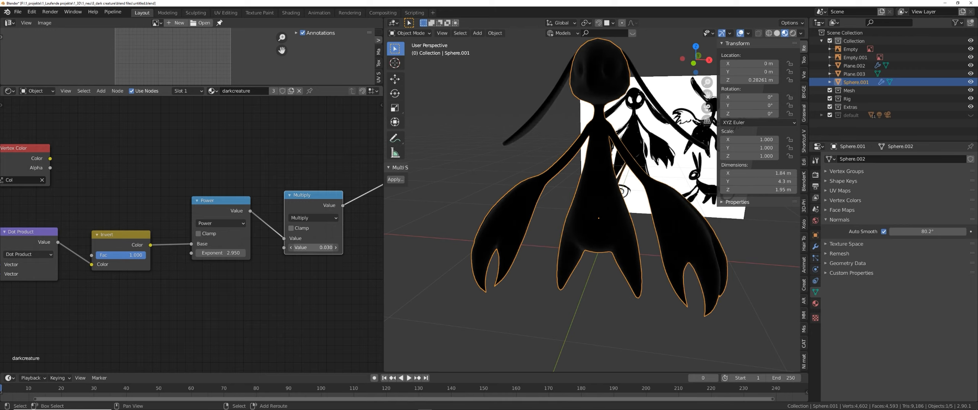
middle_click_drag(525, 265, 561, 261)
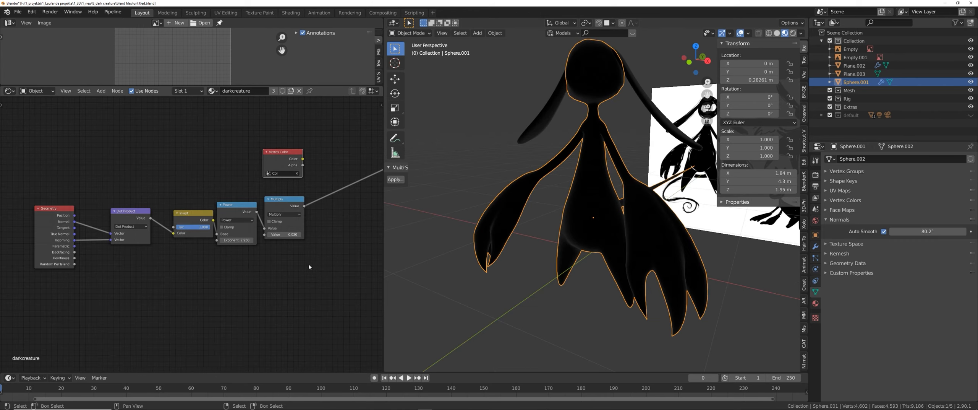
middle_click_drag(309, 267, 264, 297)
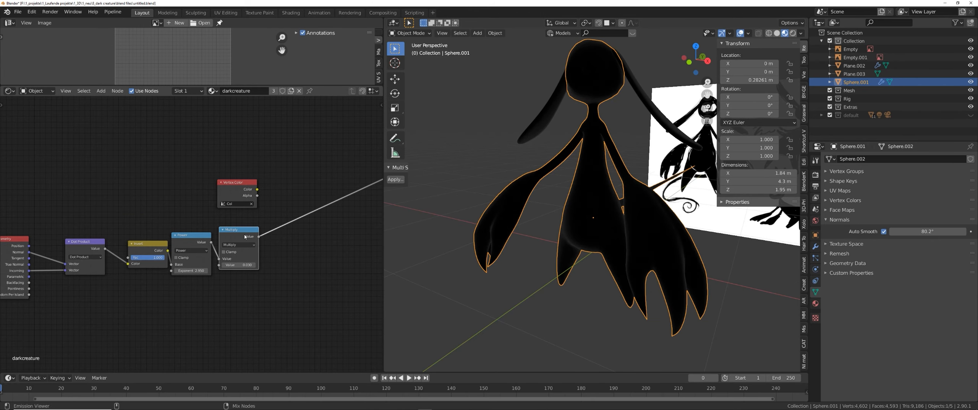
key("shift+a")
left_click(293, 221)
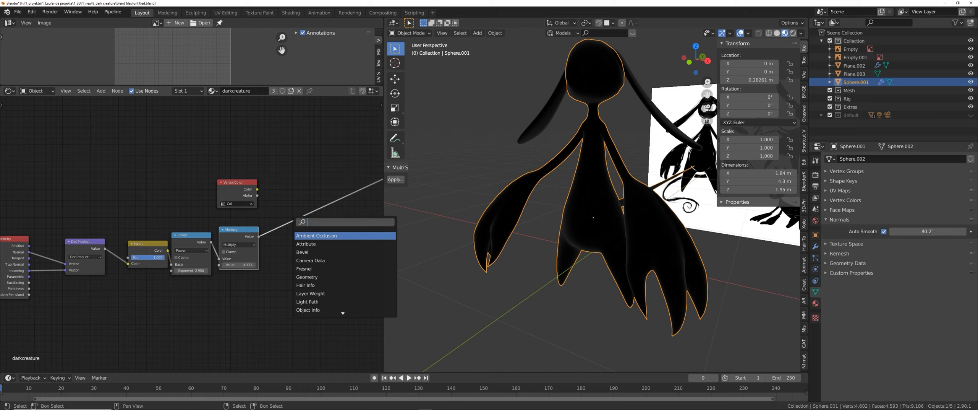
type("mix")
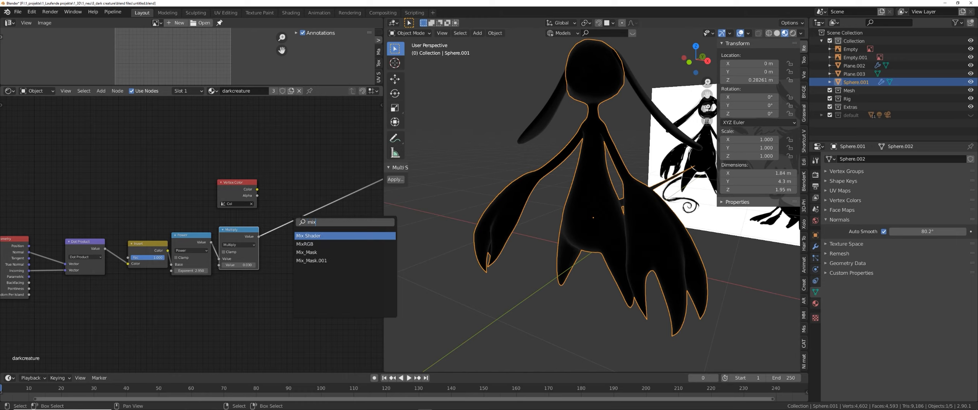
key("Return")
left_click(312, 241)
middle_click_drag(302, 257, 275, 258)
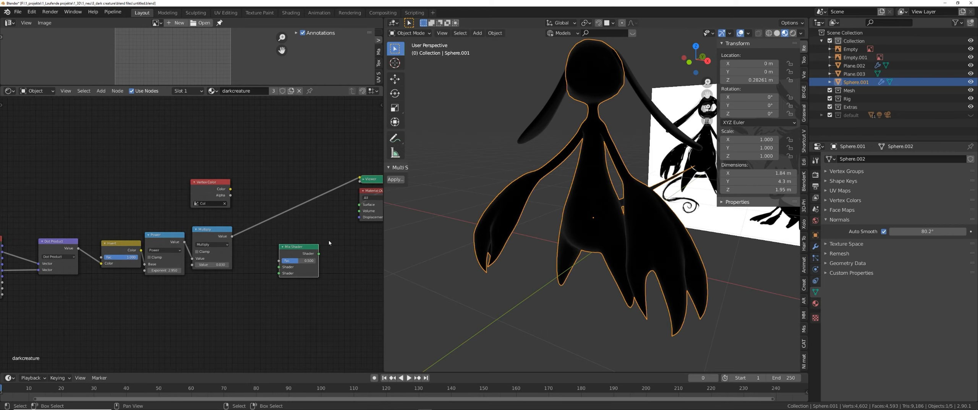
Add a MixRGB node, feed the Multiply result into its Fac and route its output to the material output.
key("shift+a")
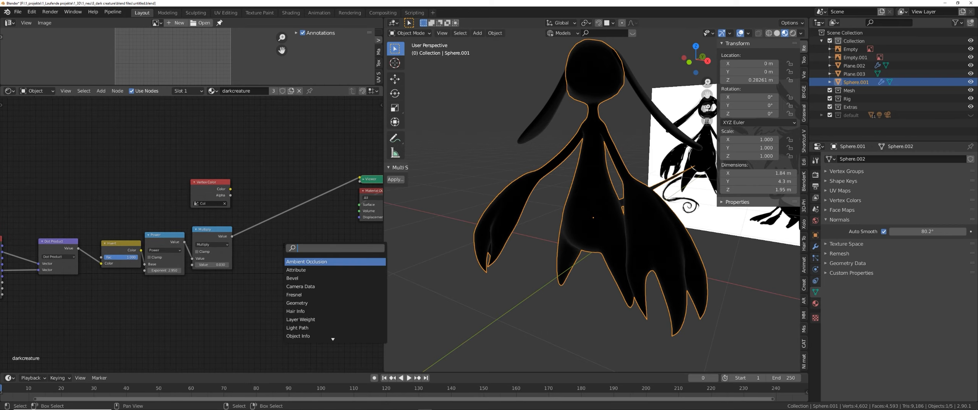
type("mix")
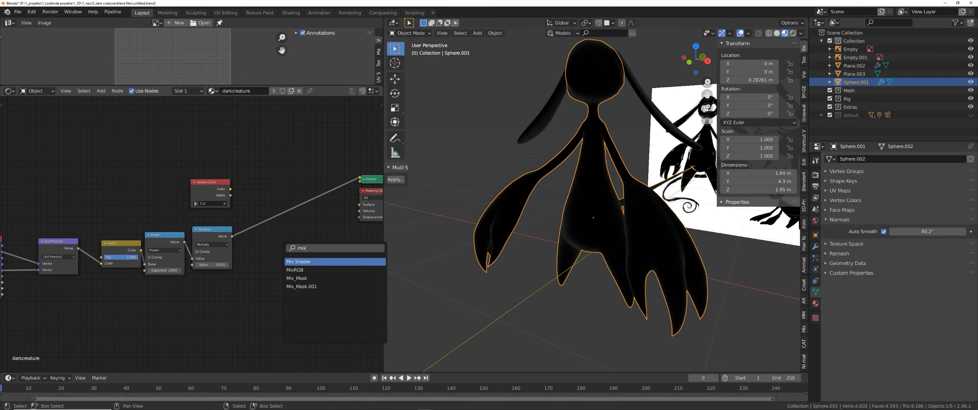
left_click(296, 270)
scroll(306, 245, "up", 2)
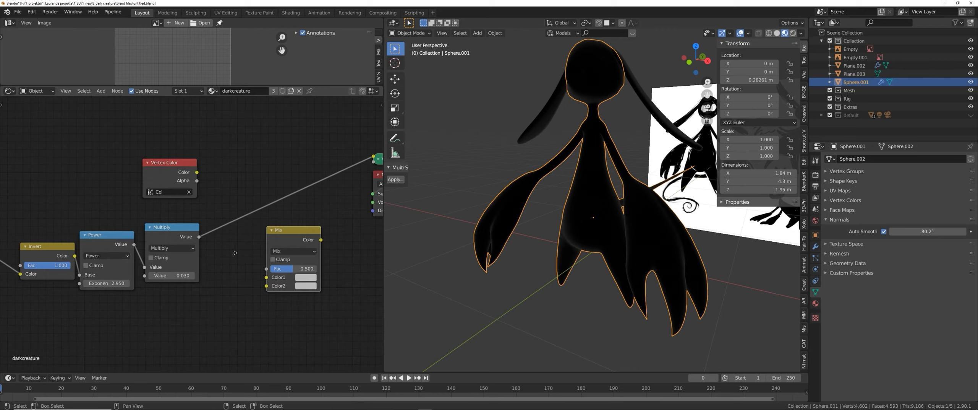
left_click(286, 223)
left_click_drag(363, 161, 260, 217)
left_click(277, 185, "ctrl+shift")
left_click_drag(278, 185, 244, 179)
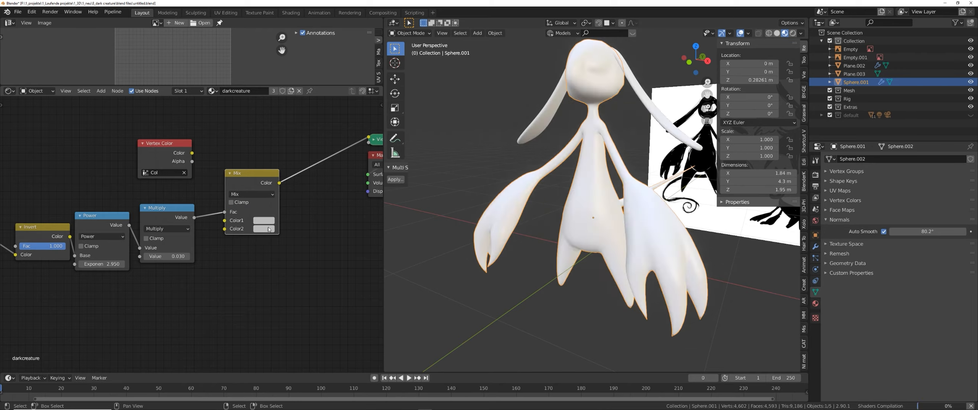
Try colours for the Mix node's colour inputs.
left_click(264, 229)
left_click(267, 135)
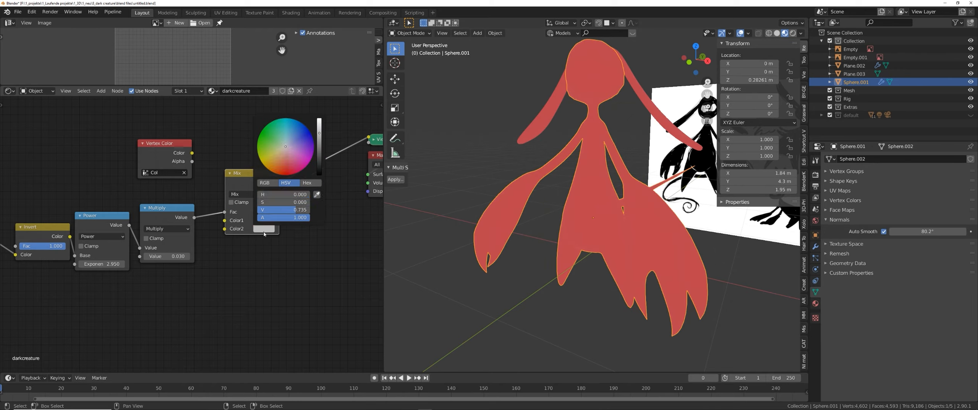
left_click_drag(267, 135, 261, 132)
middle_click_drag(562, 241, 584, 242)
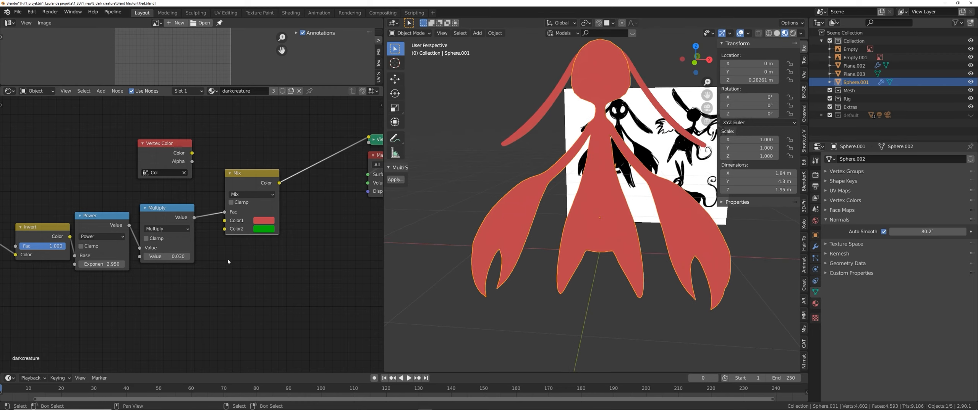
Try a Multiply value of 0.3 and undo it.
double_click(167, 256)
type("0.3")
key("Return")
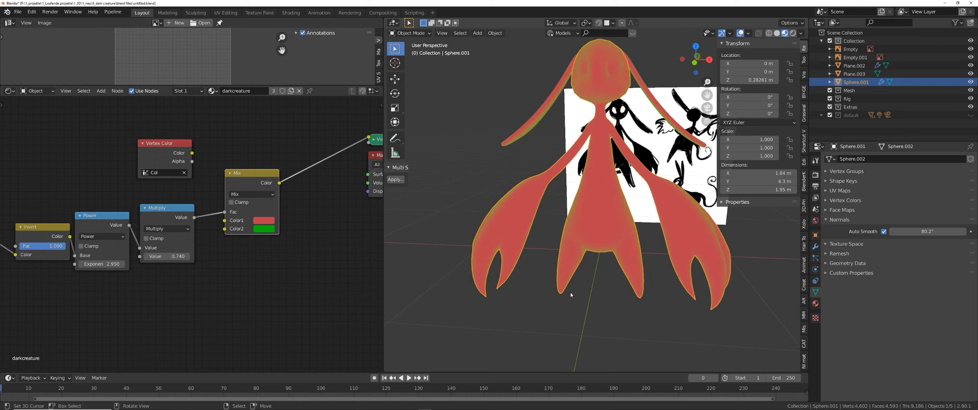
key("ctrl+z")
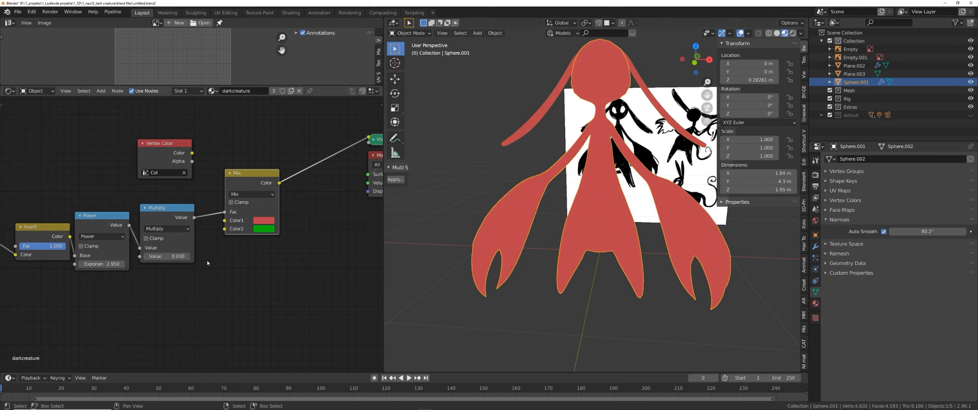
Set the Mix node's Color2 to white and link the Vertex Color output into Color1.
left_click_drag(246, 233, 255, 238)
left_click(281, 231)
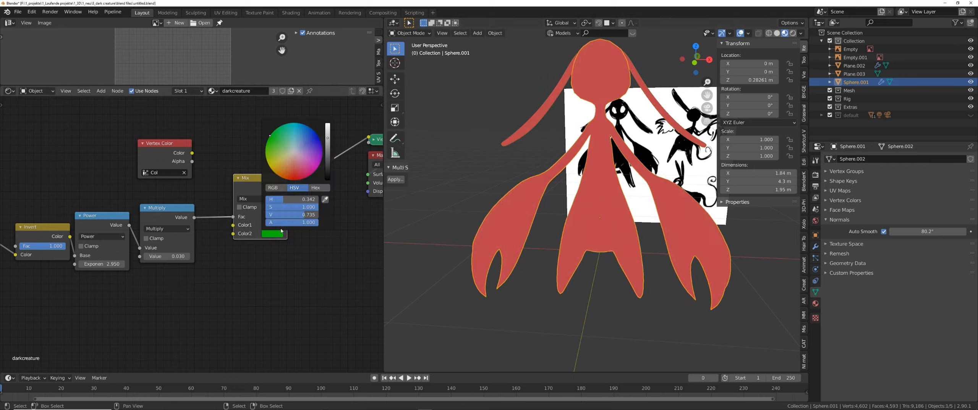
left_click_drag(328, 144, 327, 125)
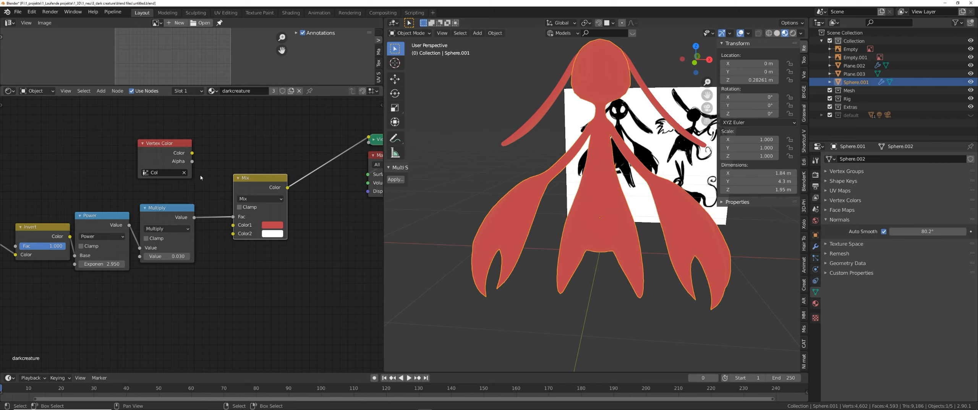
left_click_drag(193, 161, 233, 224)
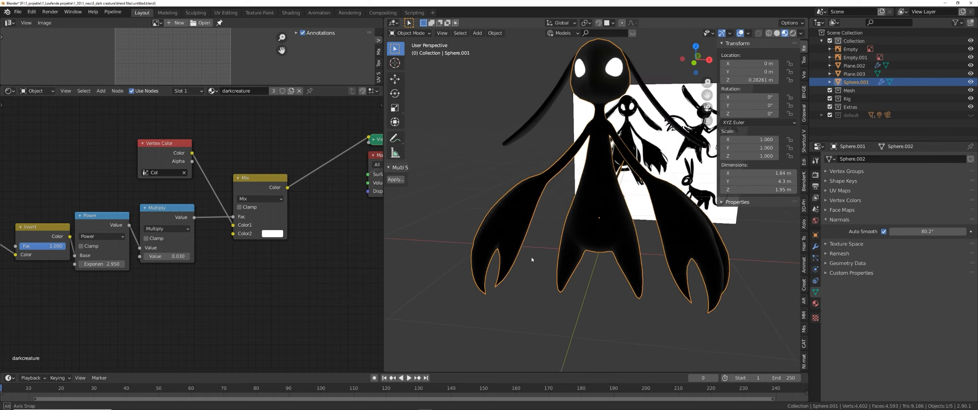
Delete the Mix node.
mouse_move(428, 267)
middle_mouse_down()
mouse_move(545, 260)
mouse_move(489, 255)
middle_mouse_up()
left_click_drag(257, 220, 261, 220)
scroll(232, 235, "up", 1)
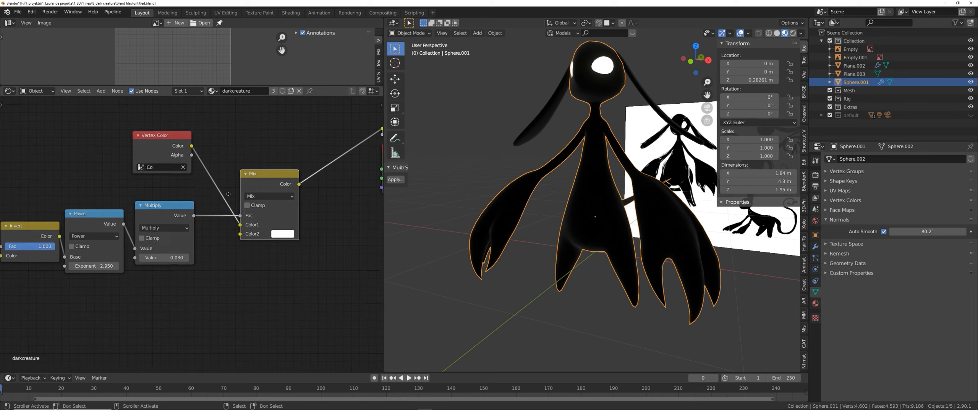
middle_click_drag(232, 235, 221, 229)
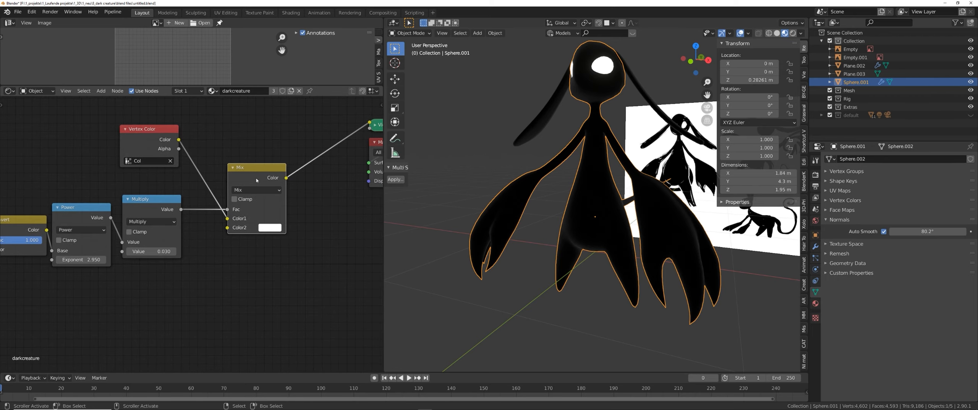
key("x")
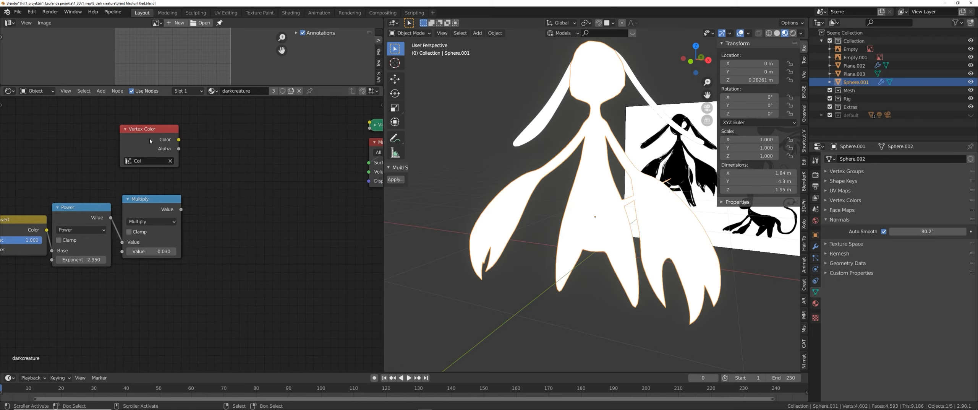
middle_click_drag(225, 175, 238, 182)
left_click(170, 217)
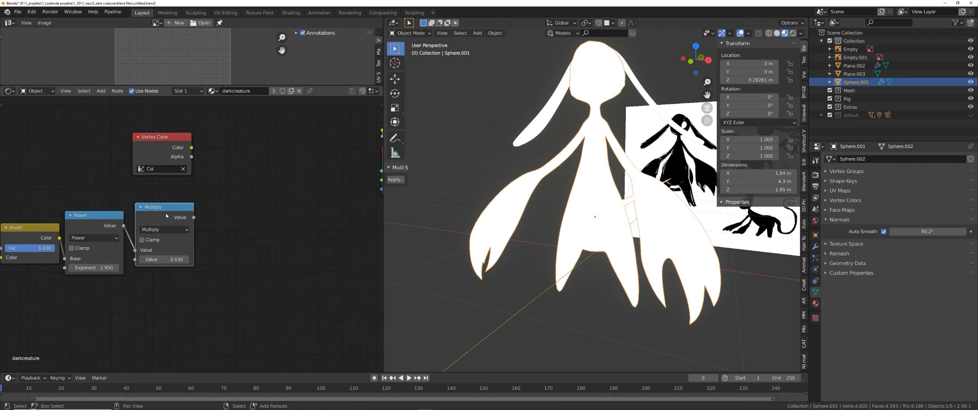
Duplicate the Multiply node as an Add node combining the Vertex Color and Multiply outputs into the material output.
key("shift+d")
left_click(298, 214)
left_click(183, 222, "ctrl+shift")
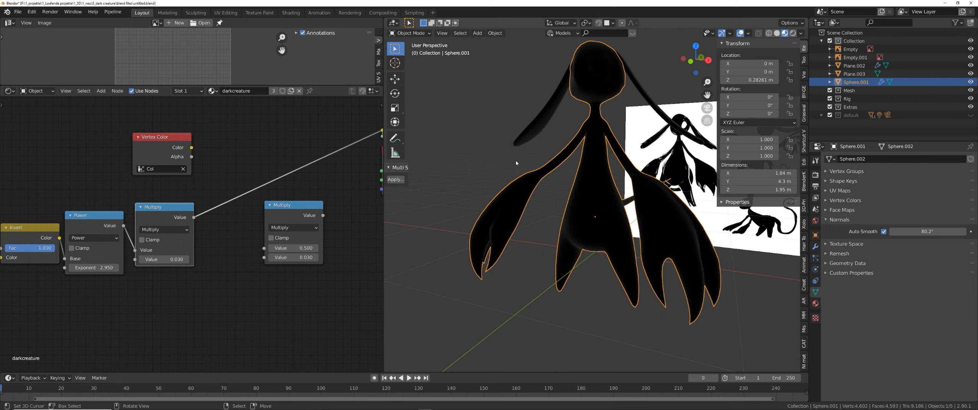
scroll(598, 72, "up", 1)
middle_click_drag(597, 72, 587, 148, "shift")
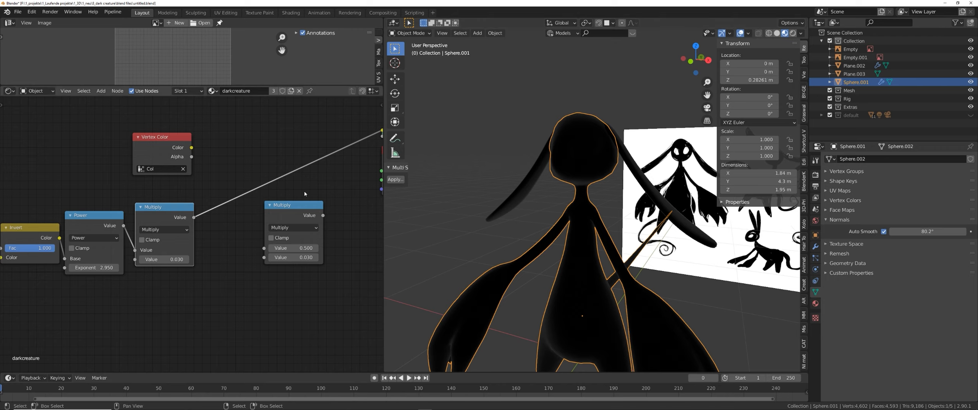
left_click(162, 142, "ctrl+shift")
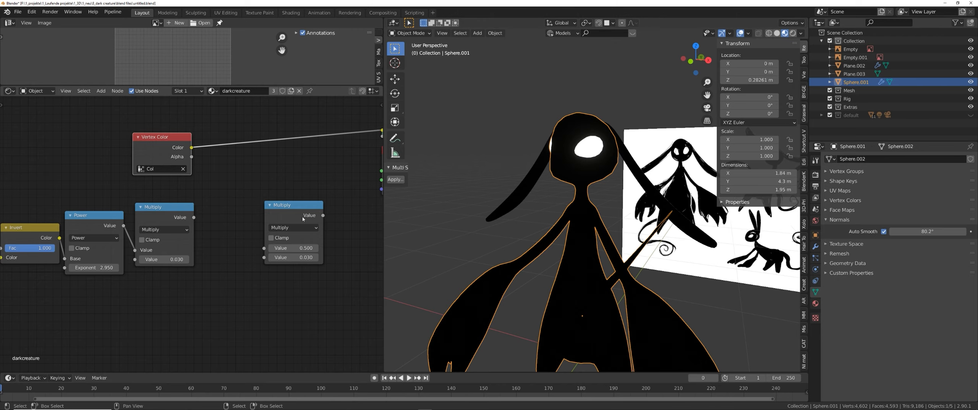
left_click_drag(291, 204, 269, 177)
left_click(272, 200)
left_click(260, 217)
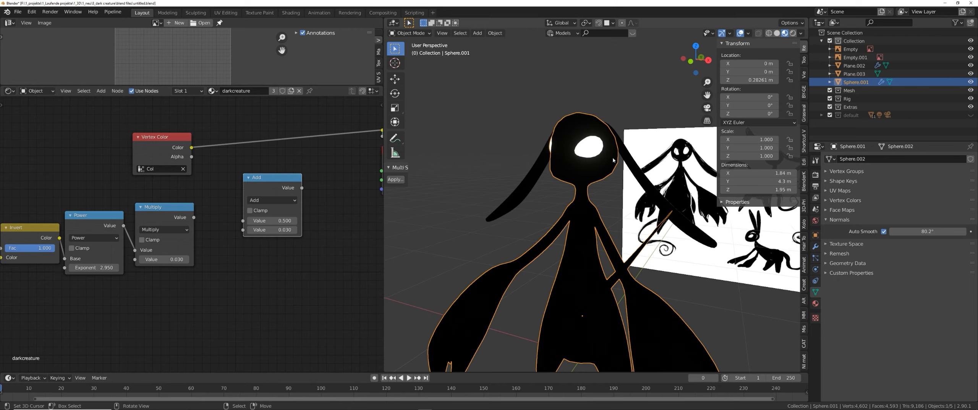
left_click(164, 224, "ctrl+shift")
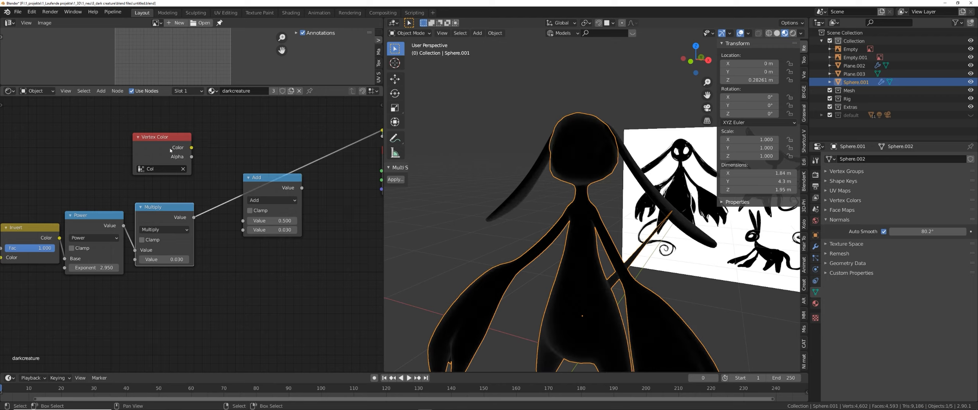
left_click_drag(191, 147, 244, 221)
left_click_drag(279, 221, 281, 221)
Select the shader node chain and move it to tidy the node layout.
middle_click_drag(493, 227, 535, 224)
left_click_drag(272, 183, 261, 177)
scroll(597, 224, "down", 3)
middle_click_drag(598, 225, 554, 230)
scroll(554, 234, "up", 5)
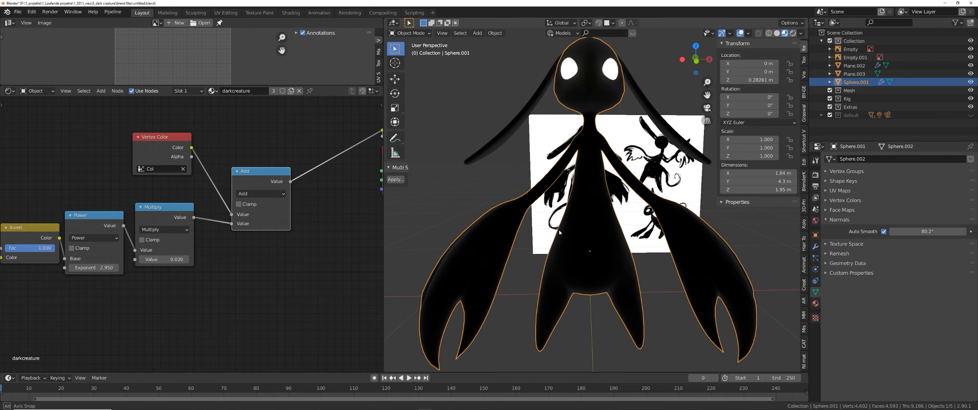
middle_click_drag(452, 259, 452, 277, "shift")
scroll(608, 240, "down", 2)
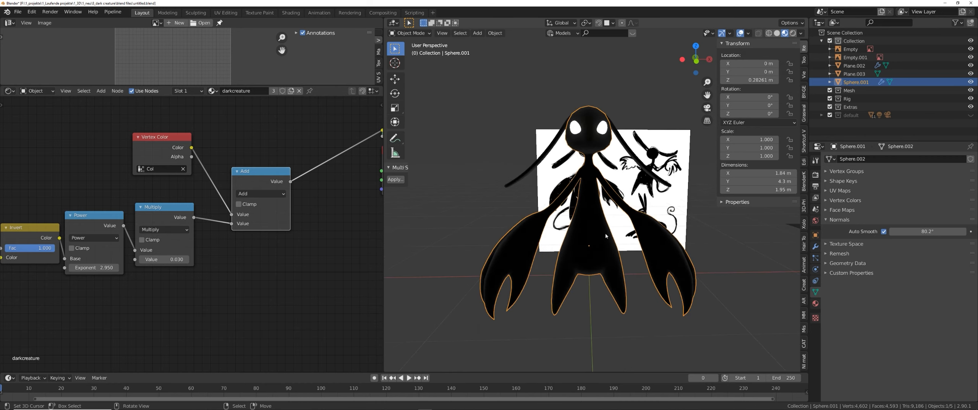
middle_click_drag(570, 246, 538, 253)
scroll(204, 247, "down", 5)
middle_click_drag(199, 252, 280, 246)
left_click_drag(120, 183, 26, 270)
key("g")
left_click(54, 279)
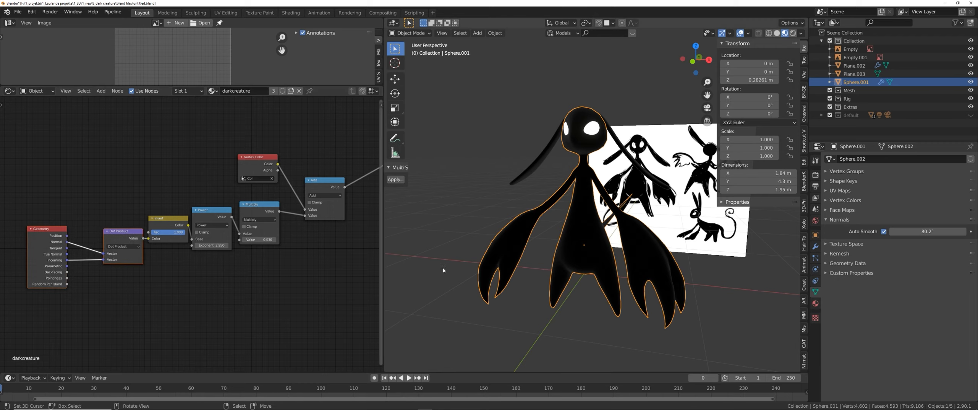